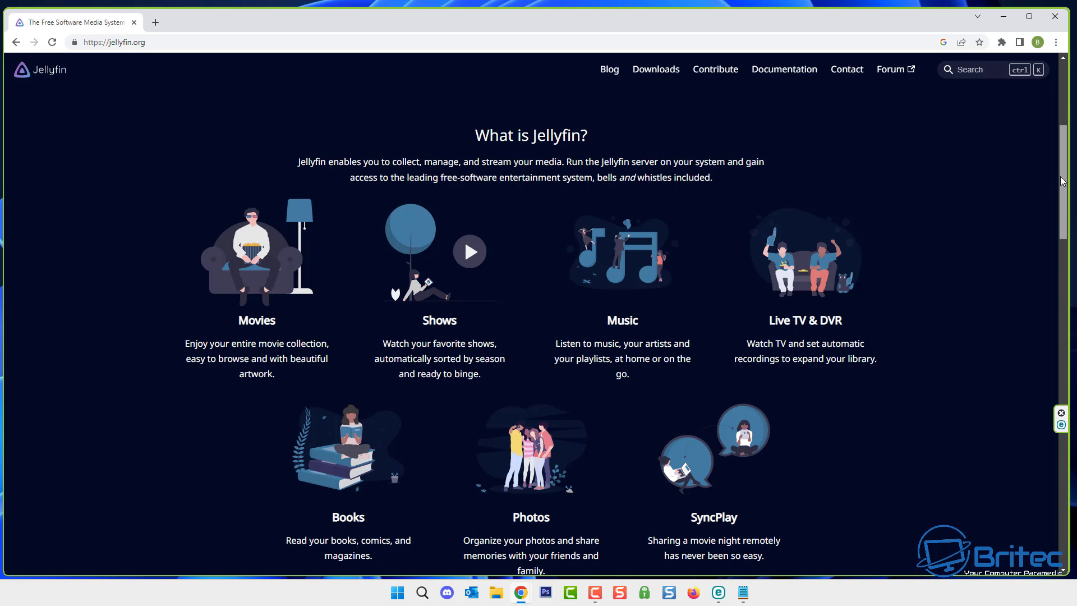
Step: Look through the Jellyfin homepage's media features, client platforms and the product showcase
left_click_drag(1063, 181, 1070, 300)
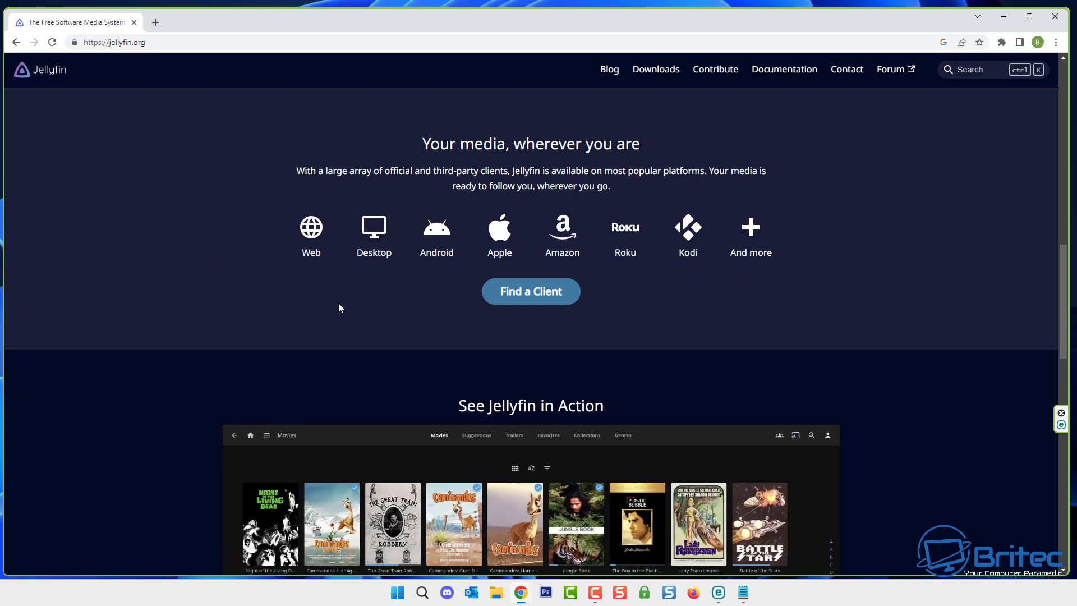
scroll(336, 296, "down", 2)
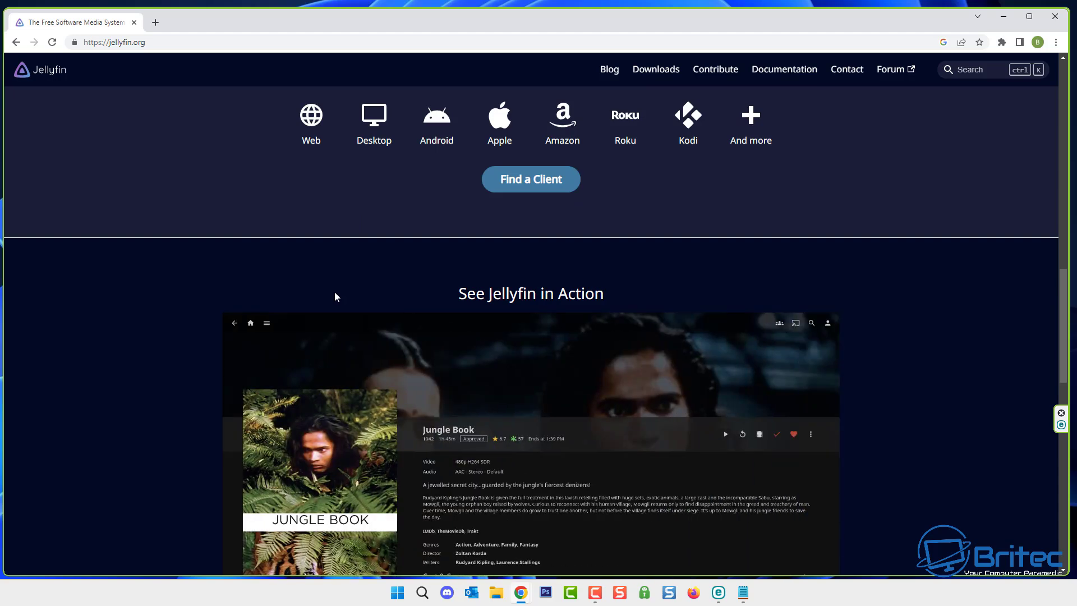
scroll(334, 296, "down", 2)
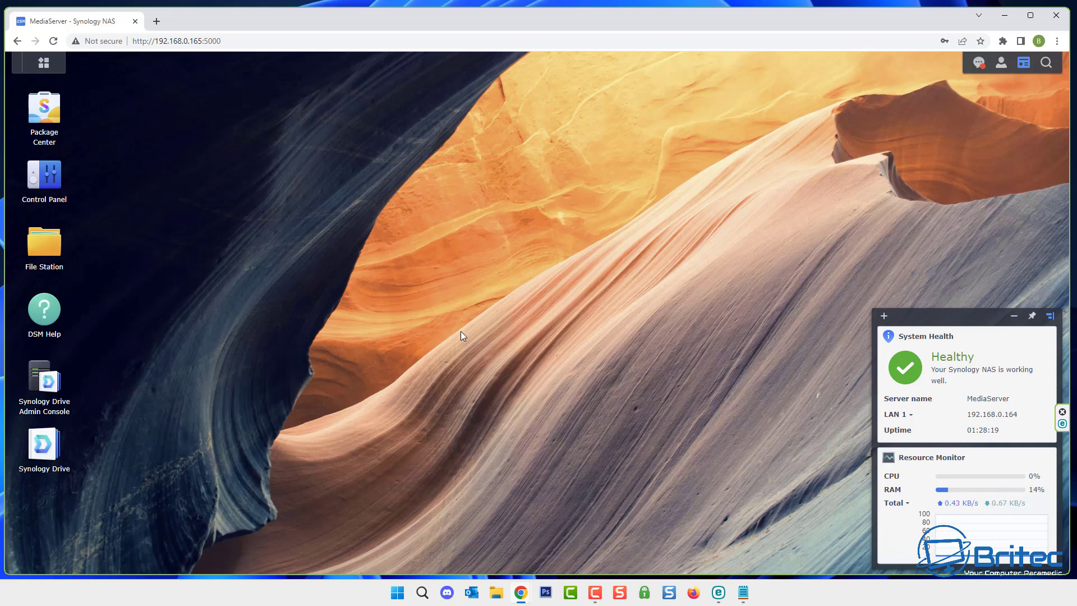
Step: Open Package Center on the Synology NAS and look through the list of all packages
left_click(44, 108)
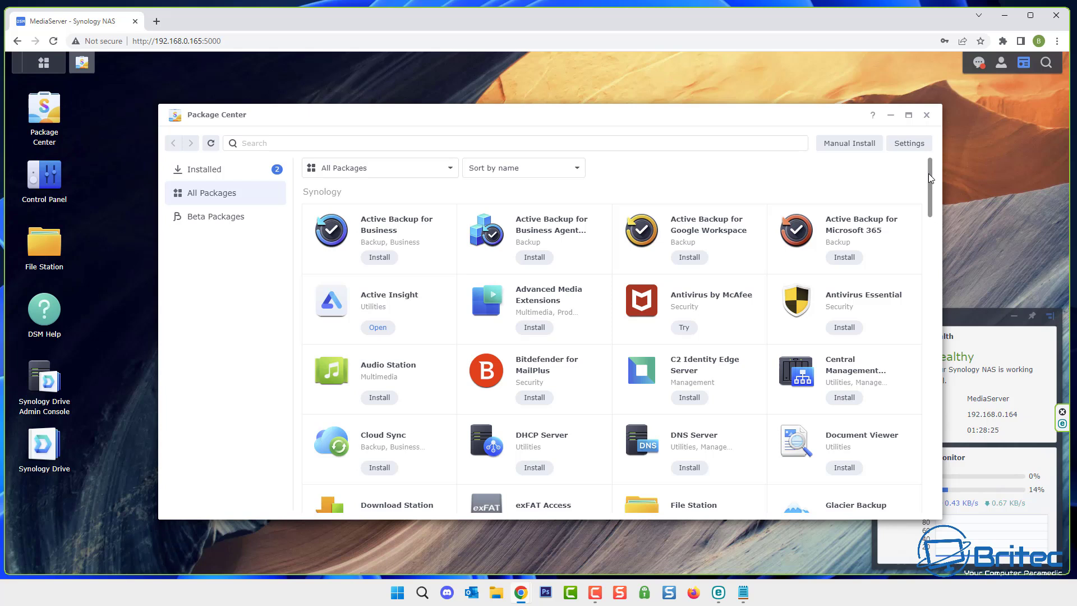
left_click_drag(928, 174, 940, 411)
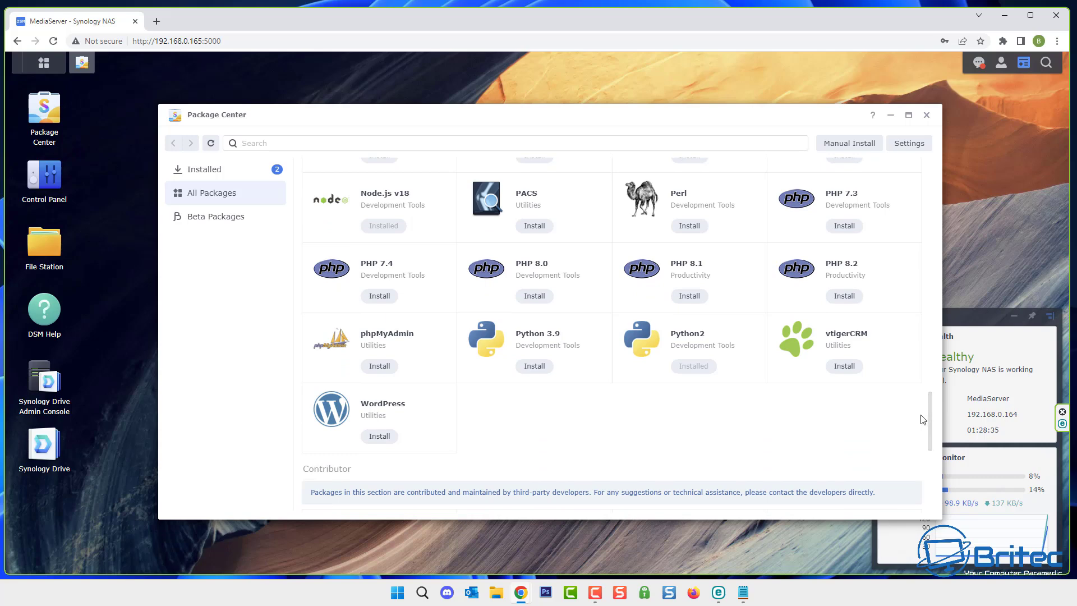
Step: Accept the Pre-Release Agreement for the beta packages, and close Package Center from the full package list
left_click(239, 223)
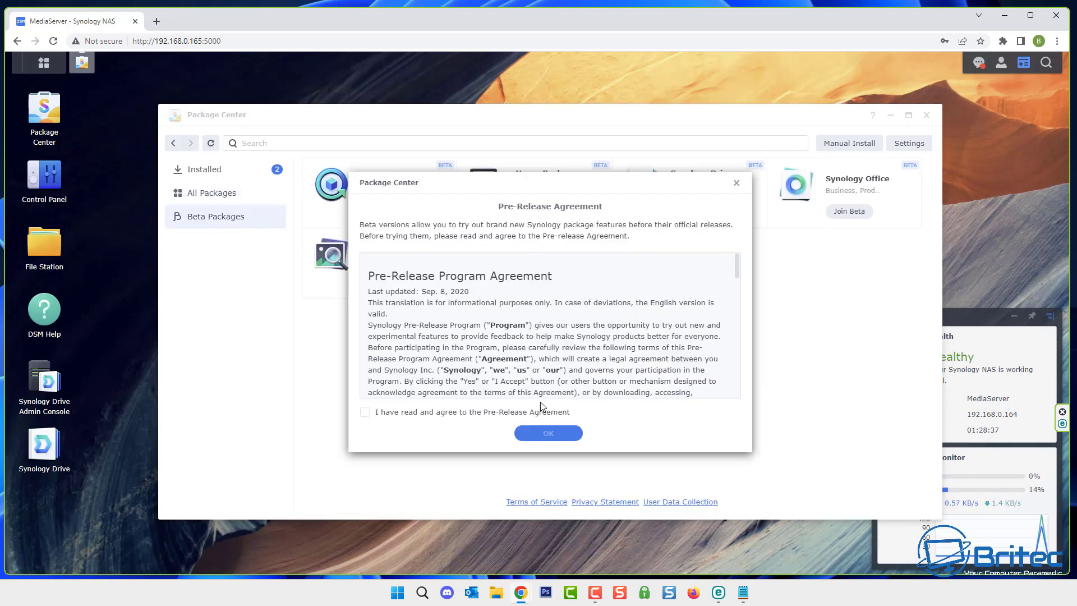
left_click(373, 410)
left_click(559, 438)
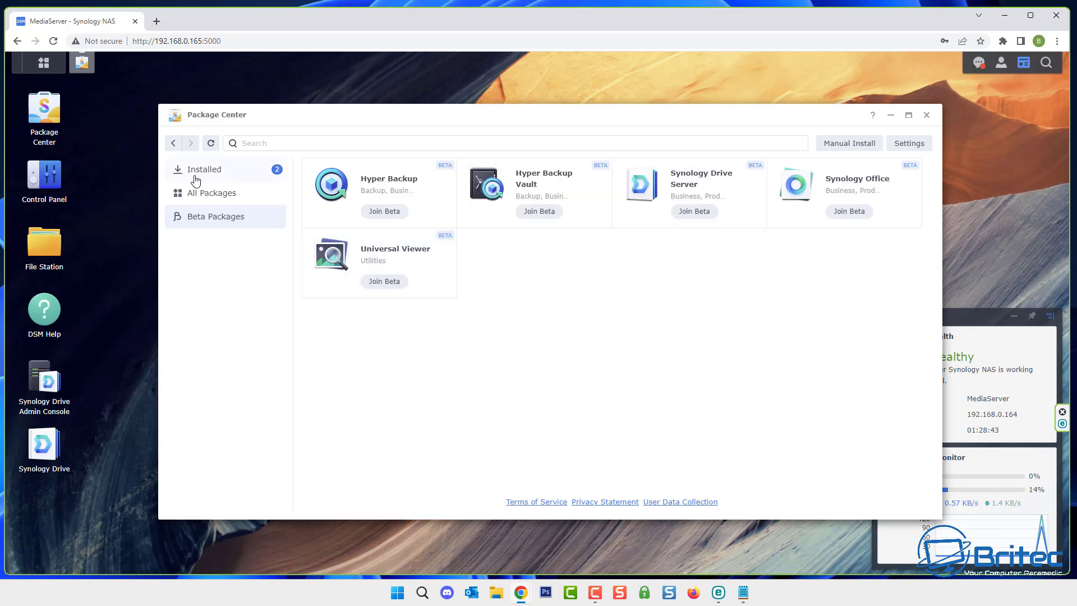
left_click(207, 193)
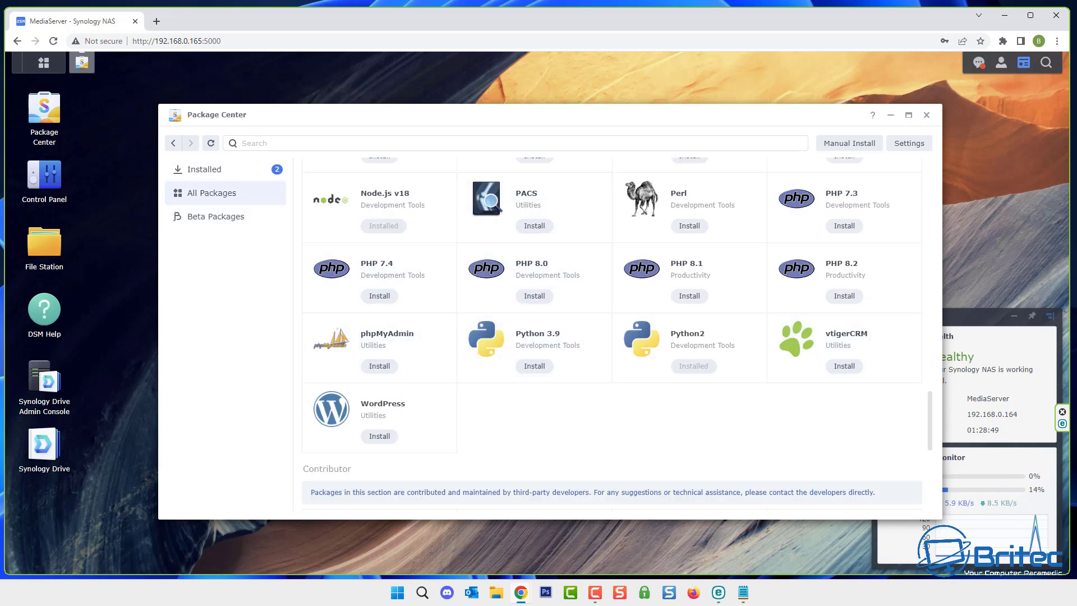
left_click(925, 116)
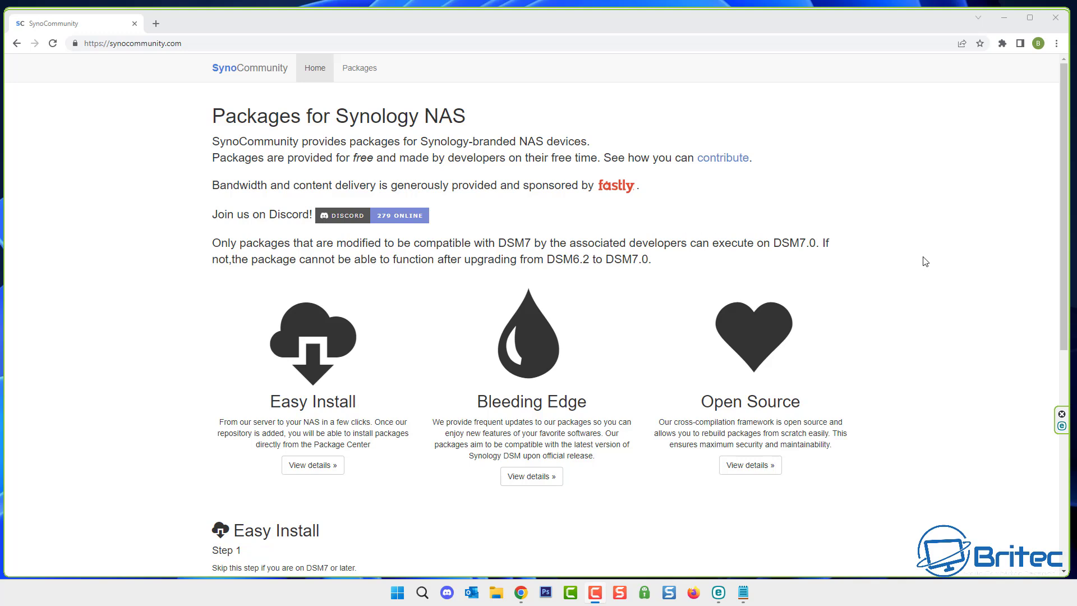
scroll(925, 262, "down", 7)
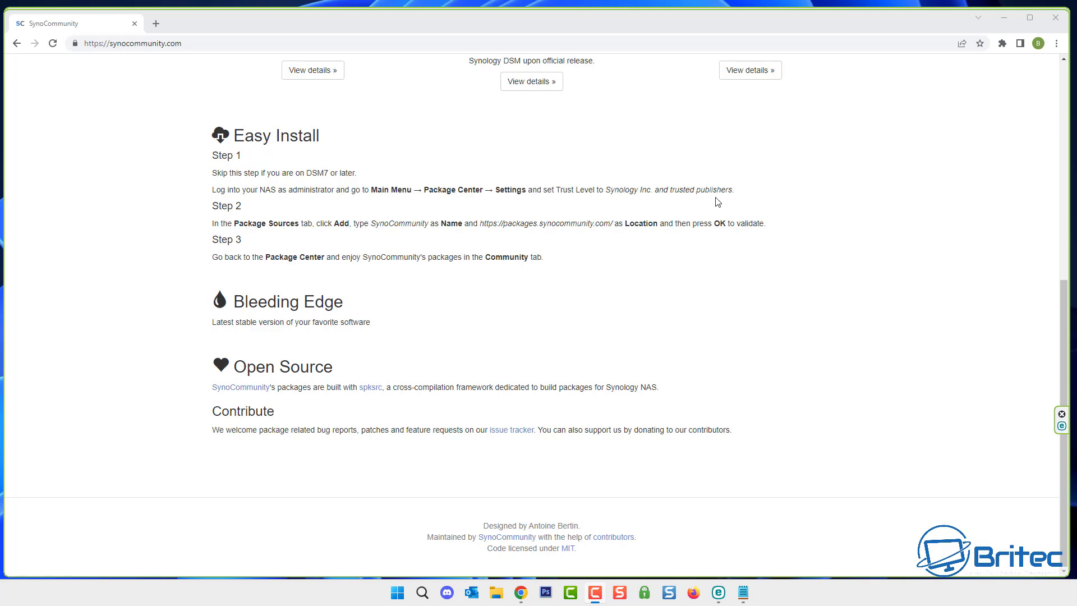
left_click_drag(481, 224, 614, 225)
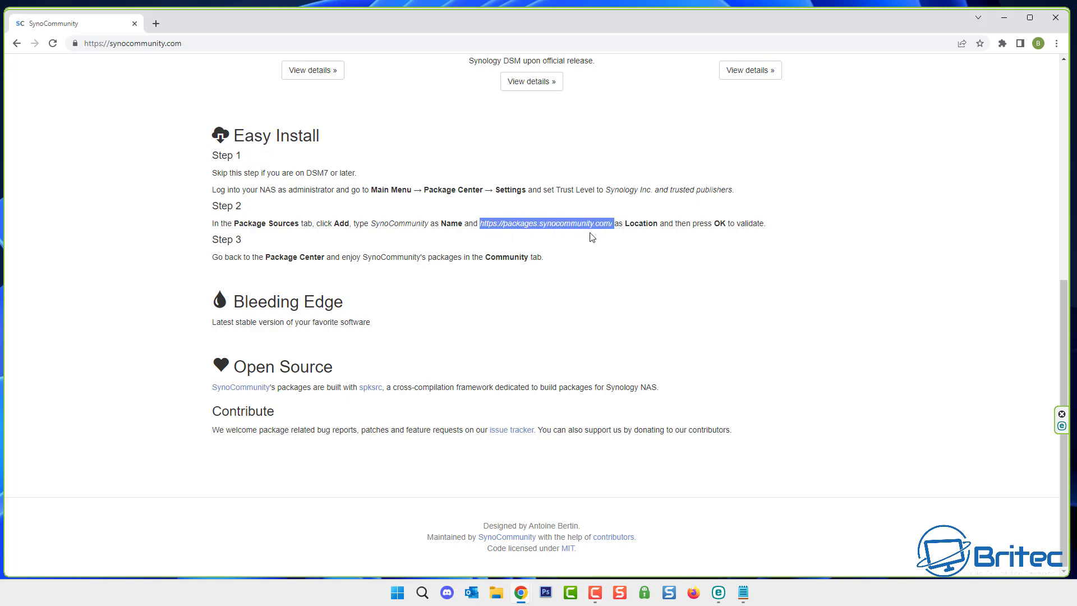
right_click(594, 222)
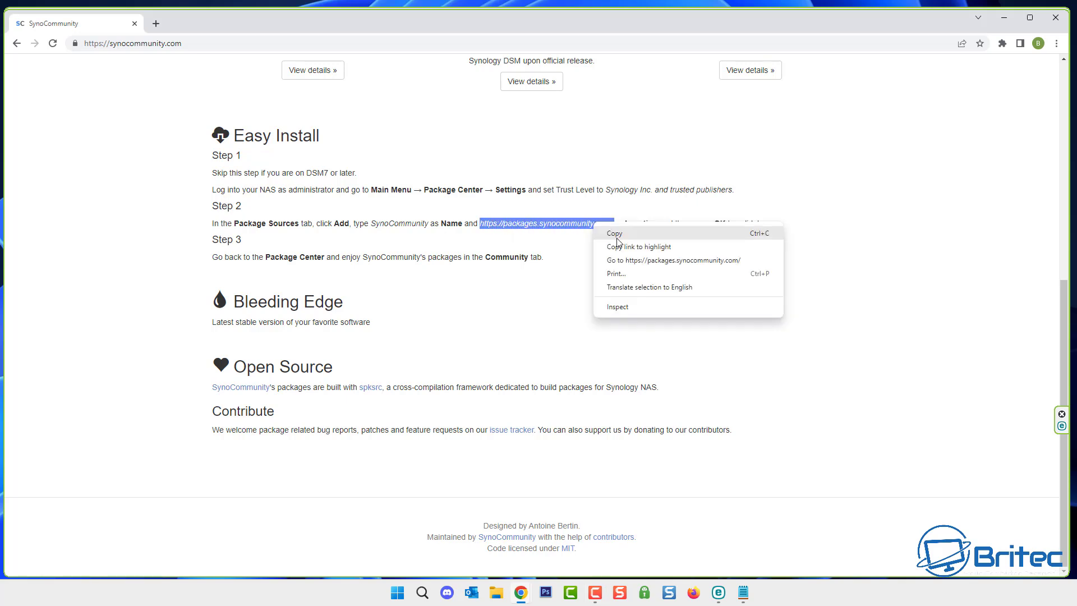
left_click(617, 238)
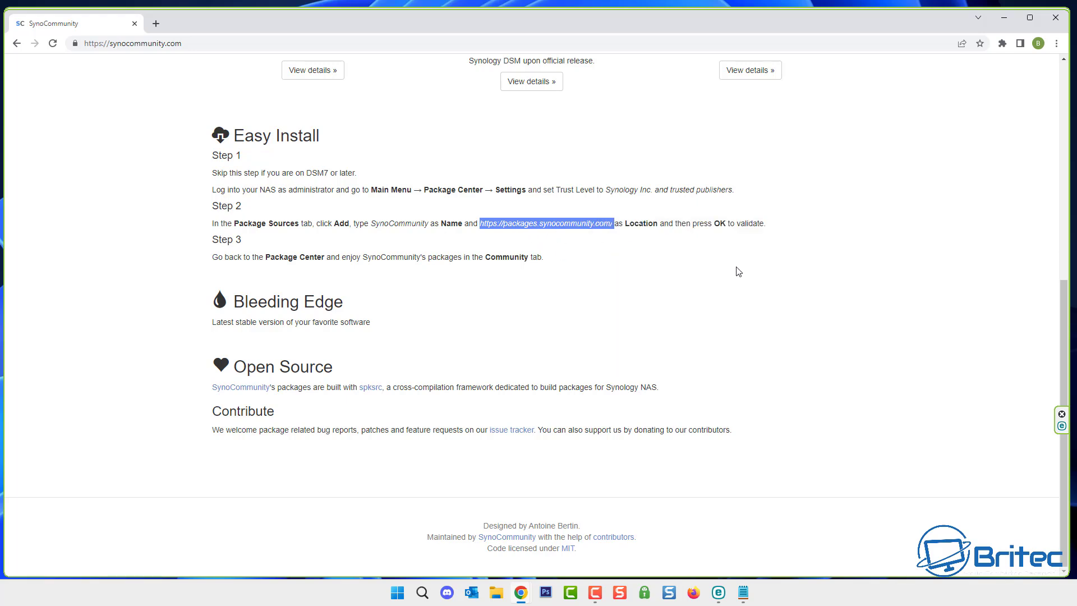
Step: Switch back to the Synology NAS and open the form for adding a package source in Package Center's settings
key("alt+Tab")
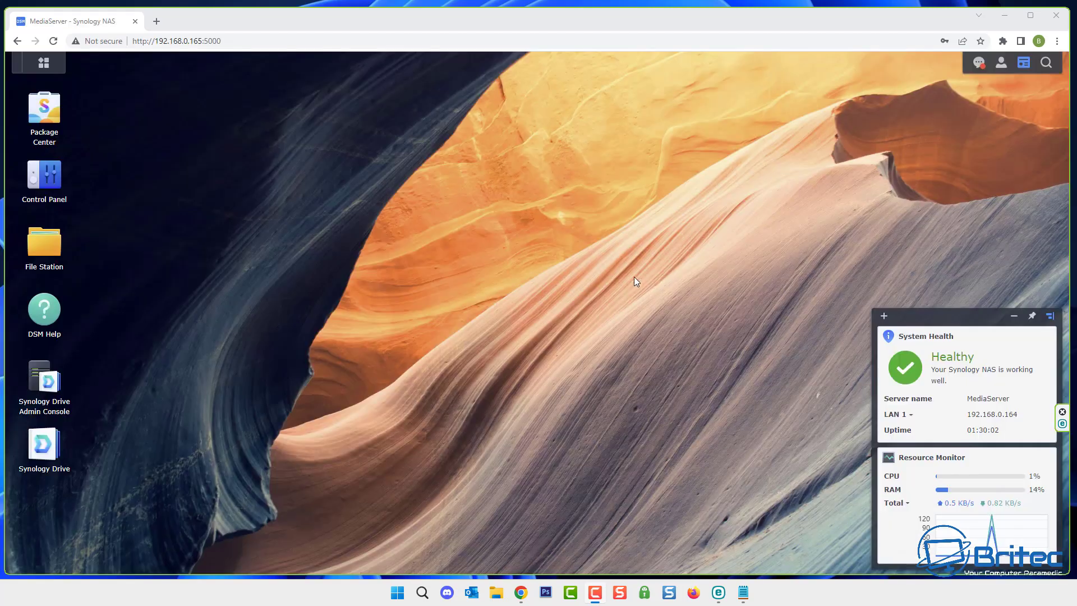
left_click(47, 114)
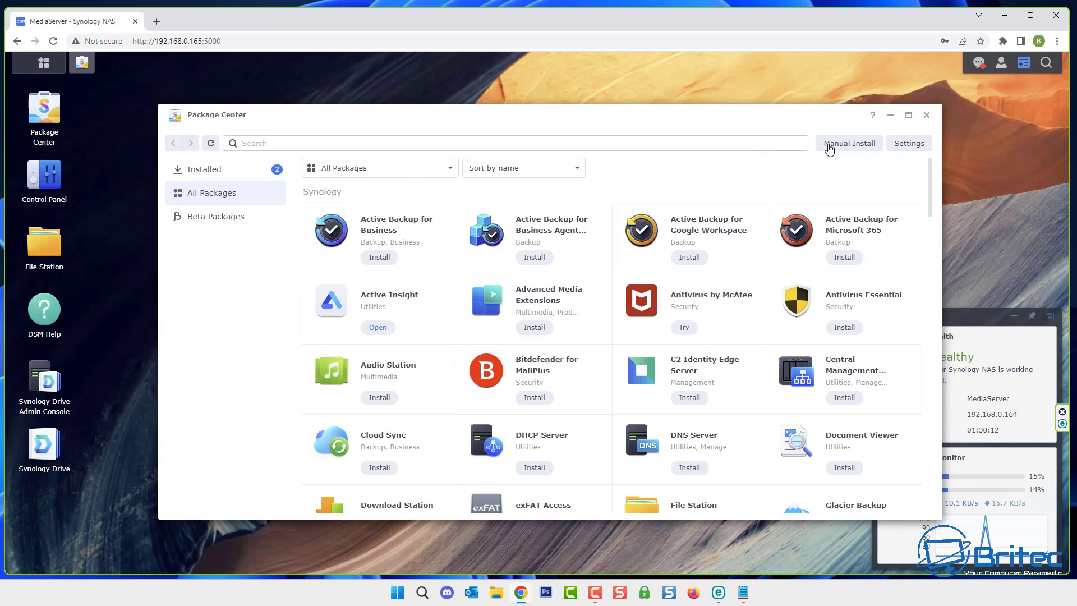
left_click(910, 145)
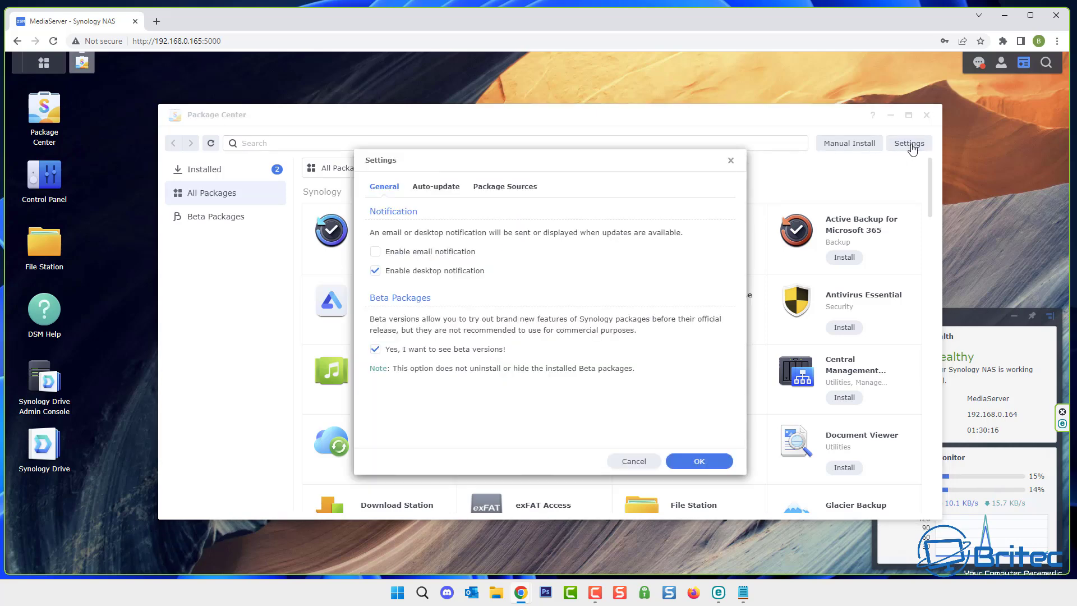
left_click(505, 193)
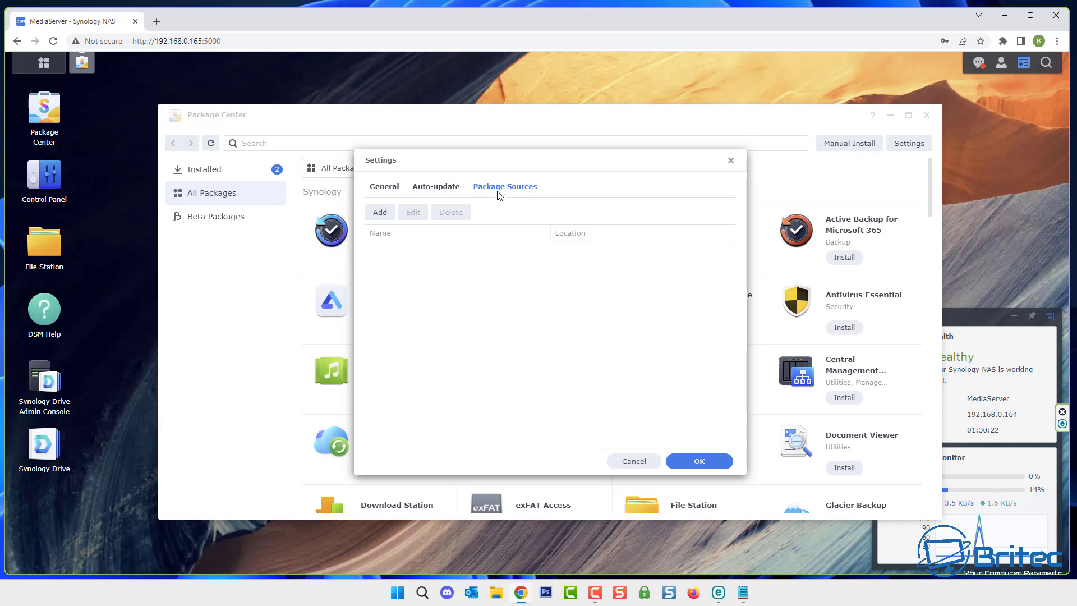
left_click(376, 217)
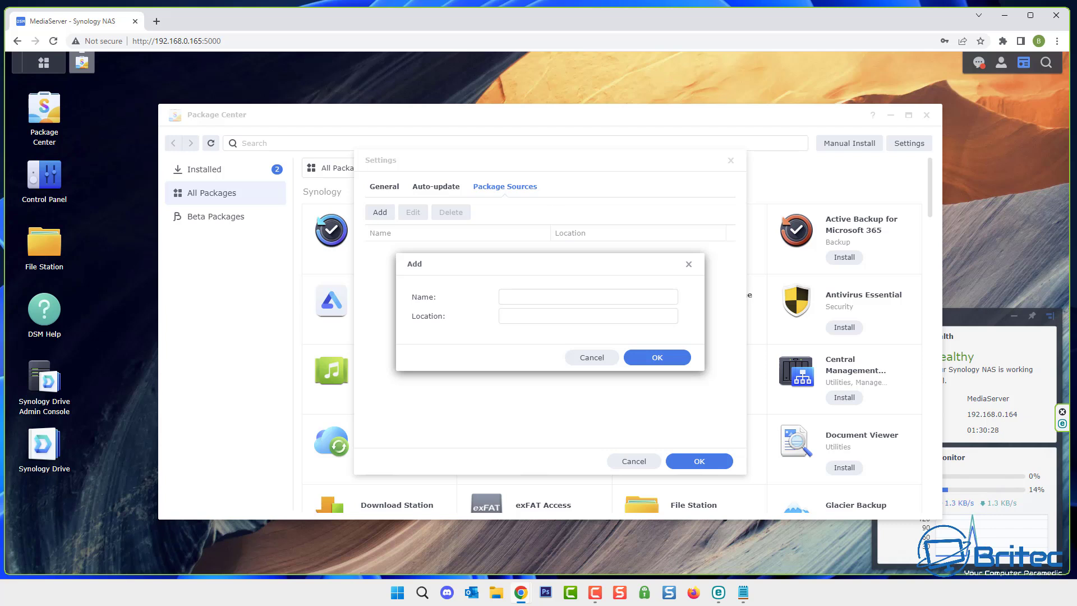
left_click(594, 296)
key("F10")
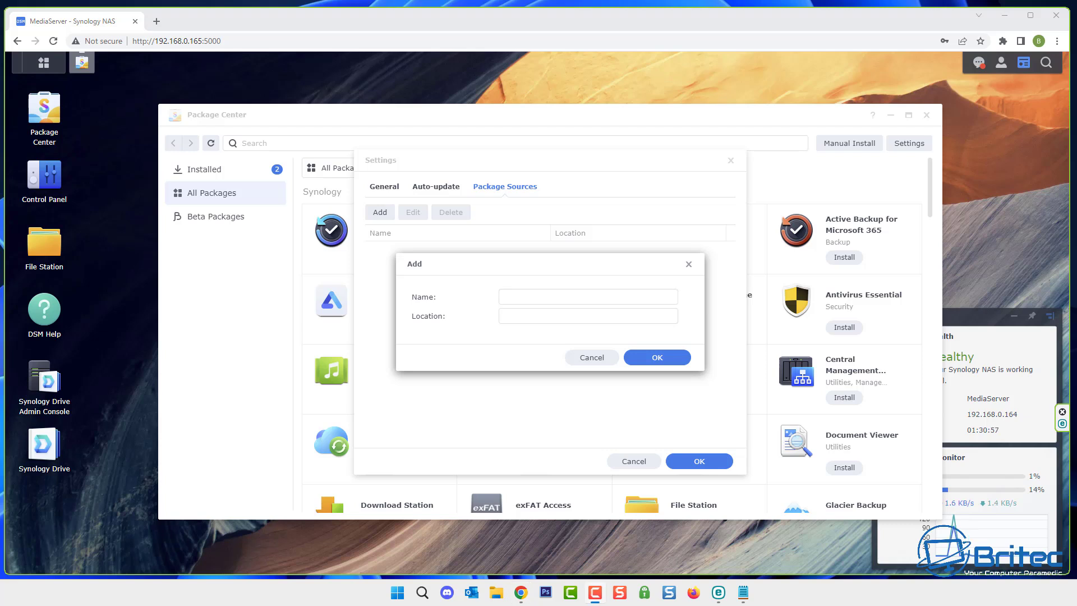
left_click(511, 298)
key("ctrl+v")
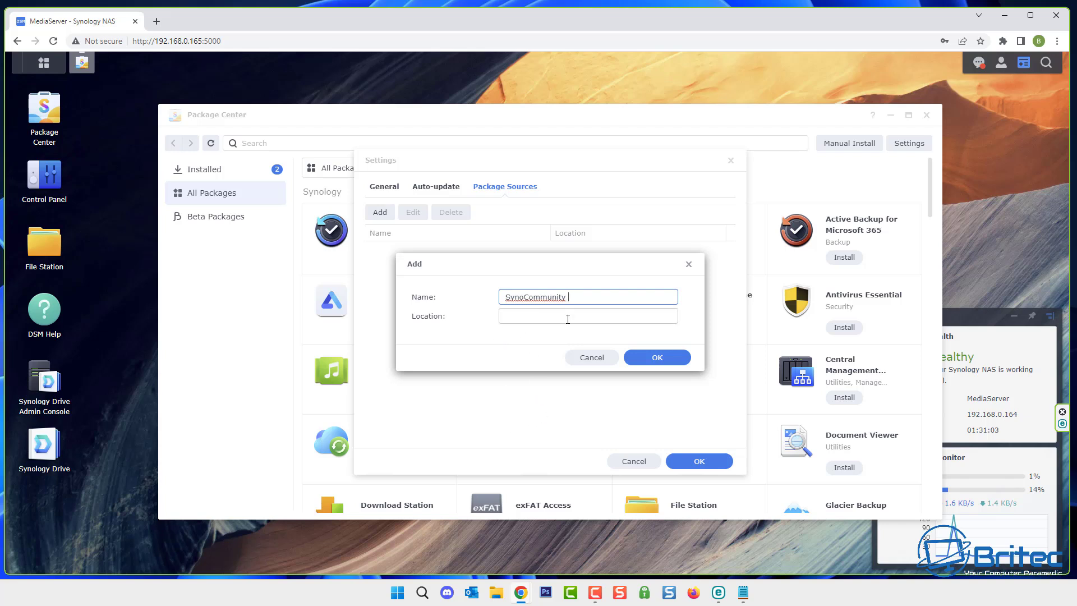
key("alt+Tab")
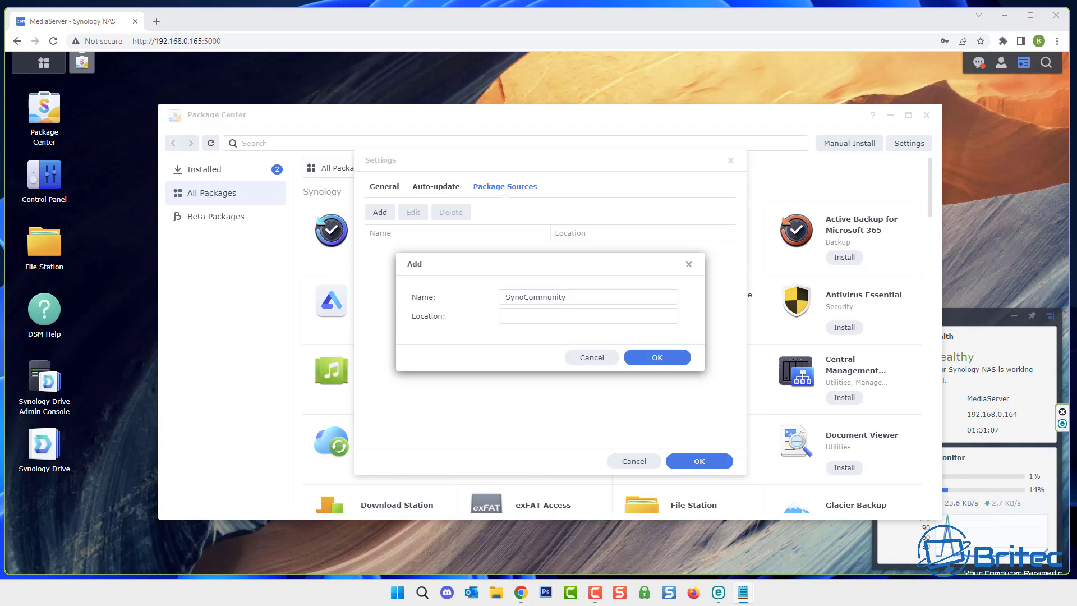
left_click(532, 317)
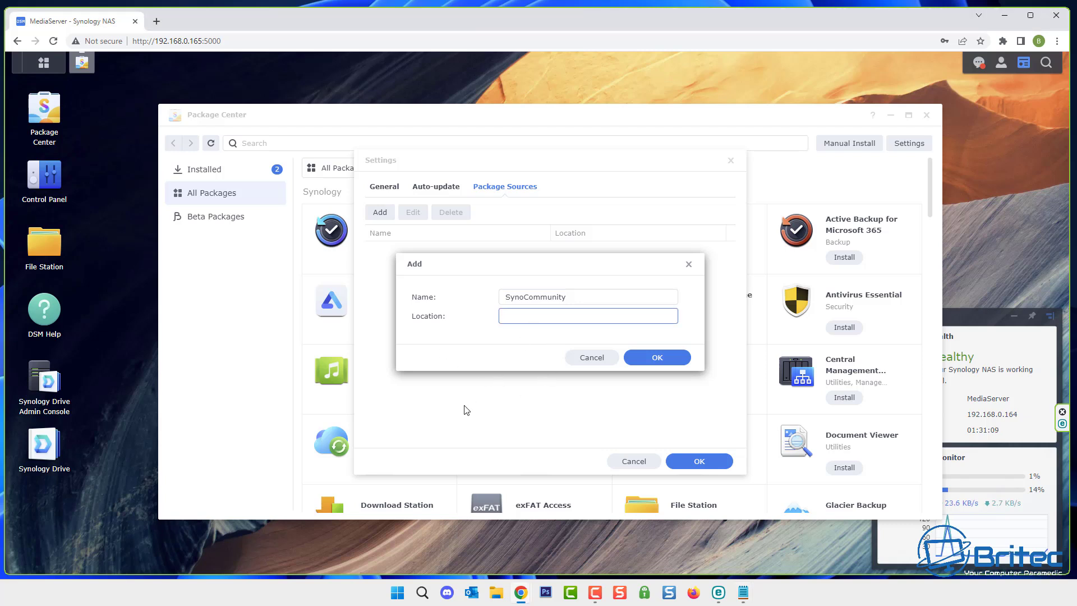
key("ctrl+v")
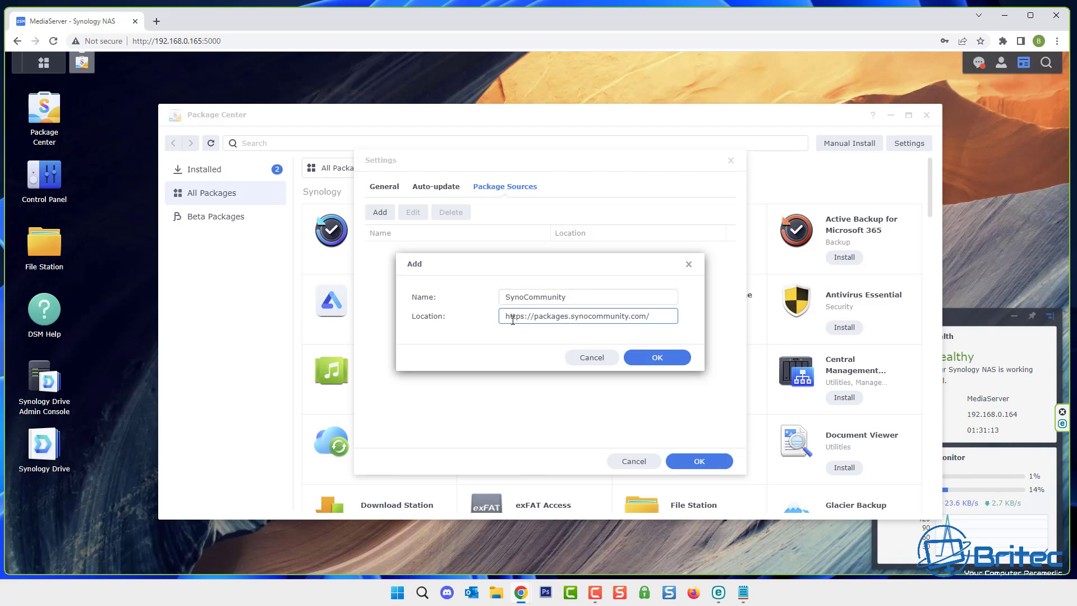
left_click(656, 357)
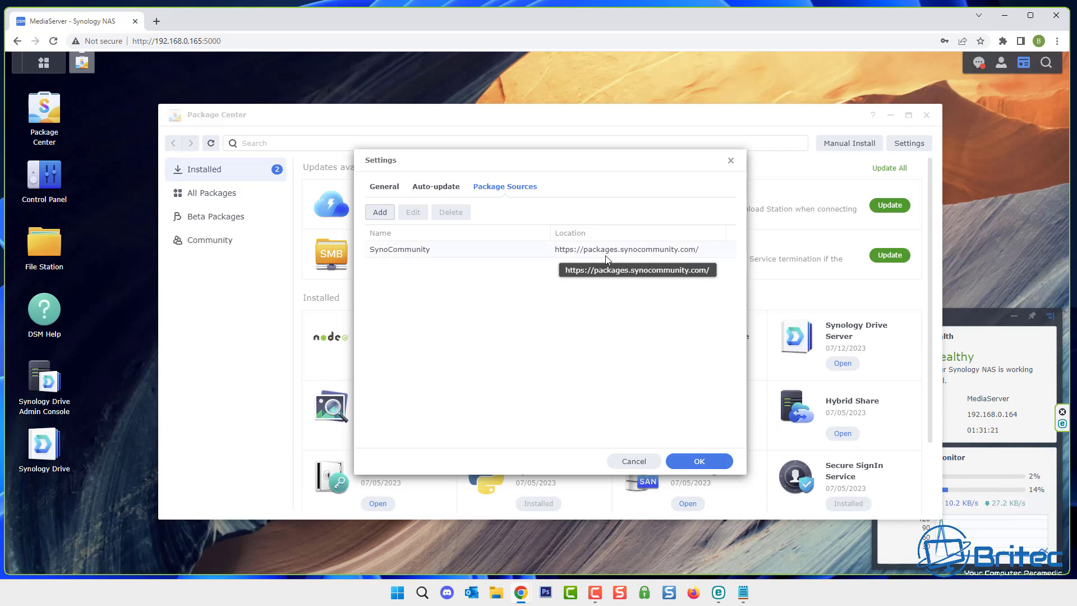
left_click(708, 464)
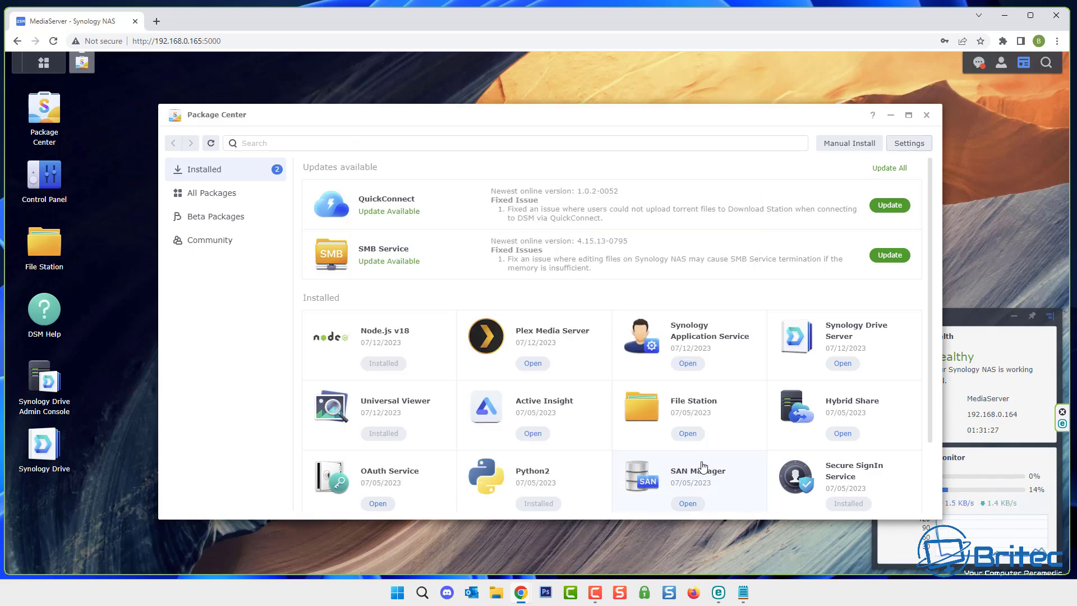
Step: Find Jellyfin among the Community packages and start its installation together with FFmpeg 4
left_click(209, 249)
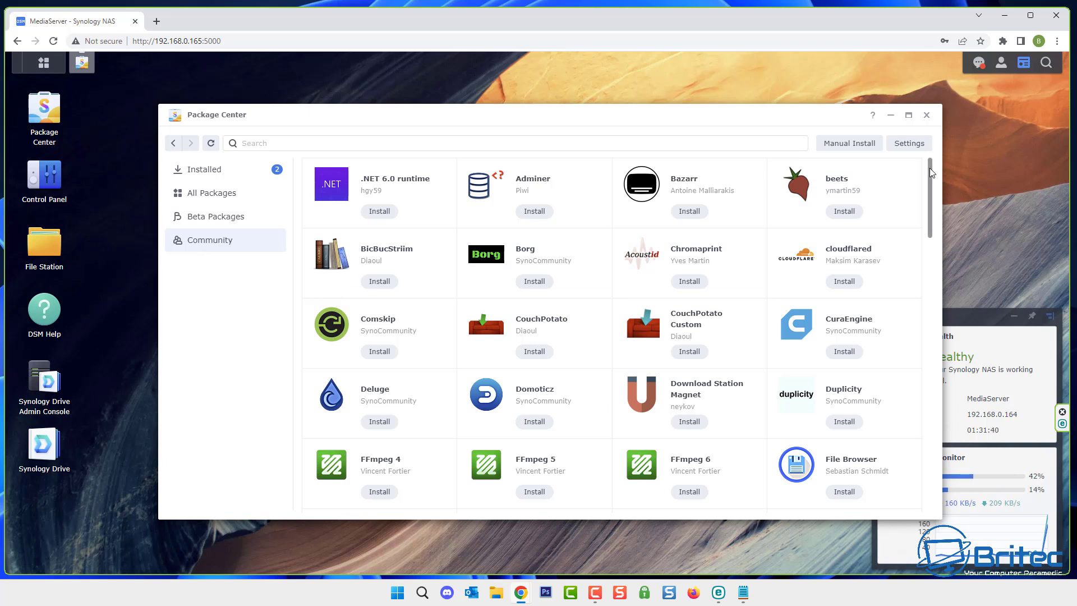
left_click_drag(930, 167, 957, 440)
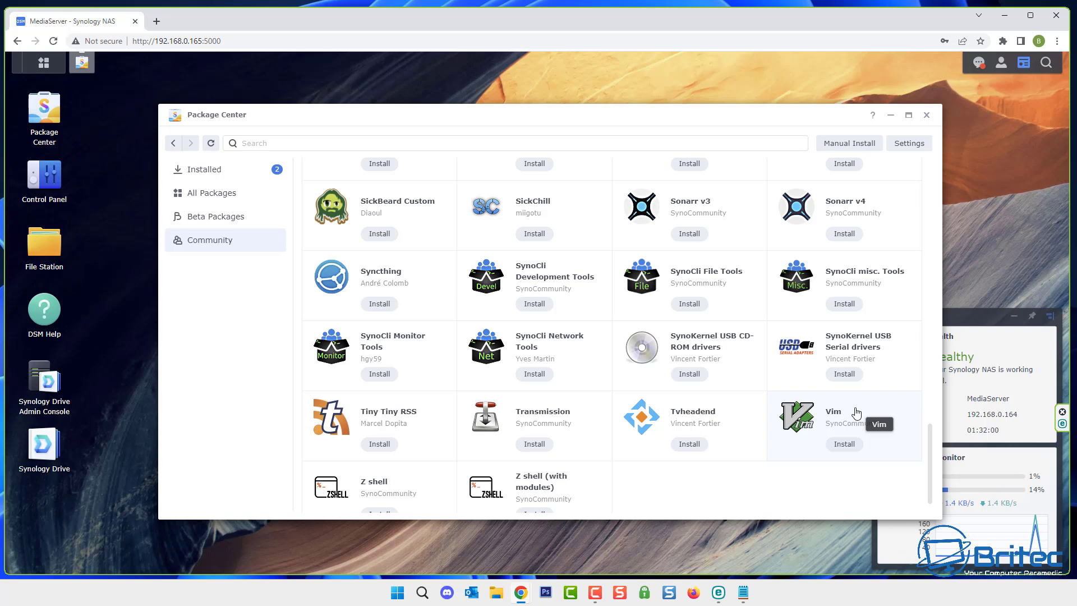
scroll(857, 414, "up", 2)
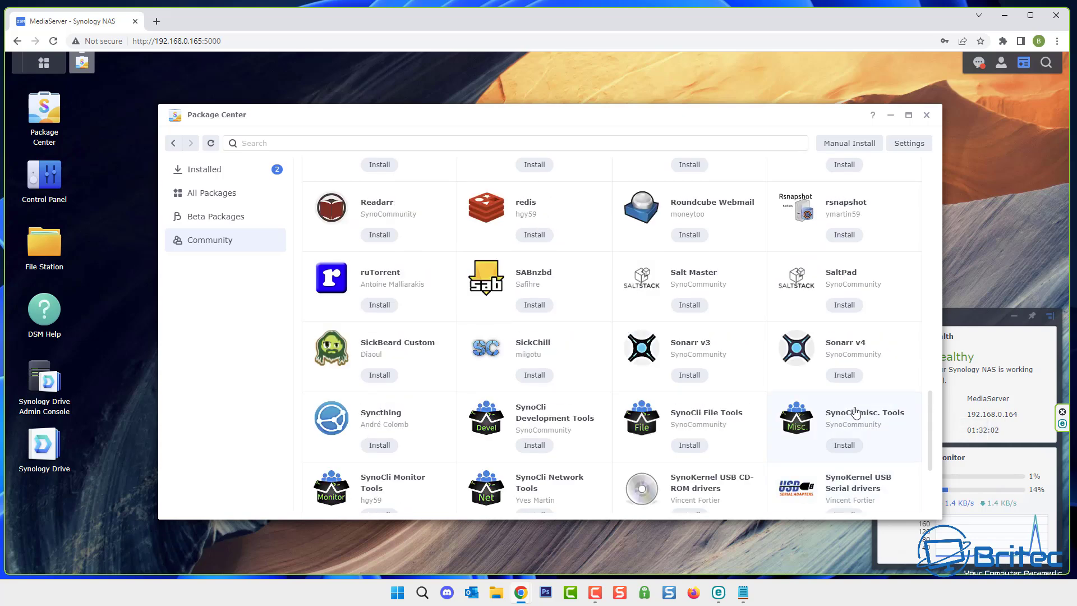
scroll(849, 402, "up", 2)
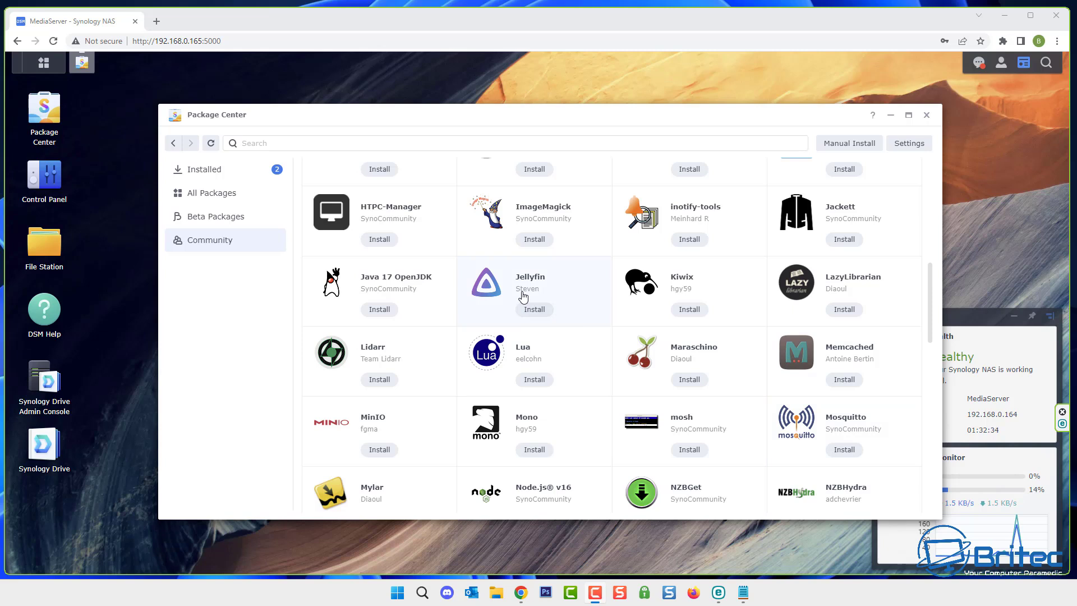
left_click(530, 310)
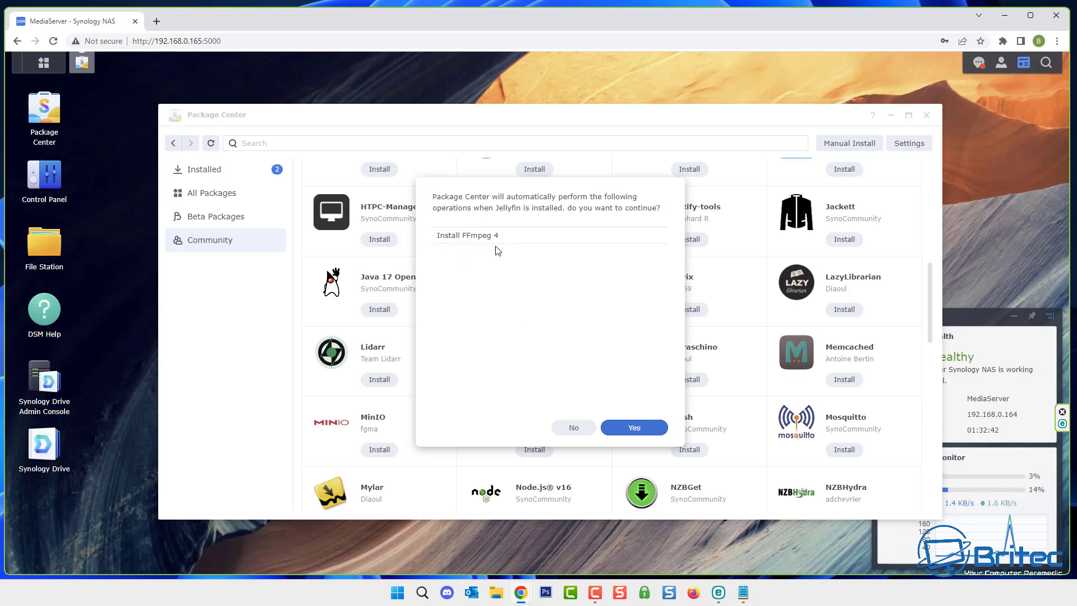
left_click(634, 428)
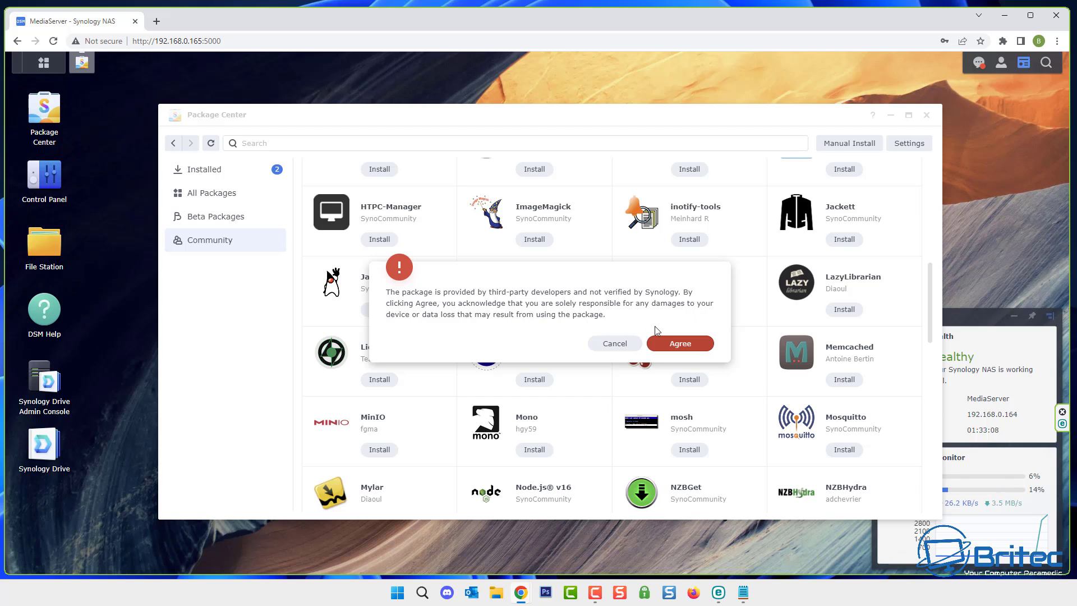
Step: Agree to the third-party developer notices and accept Jellyfin's license agreement to proceed with the installation
left_click(689, 351)
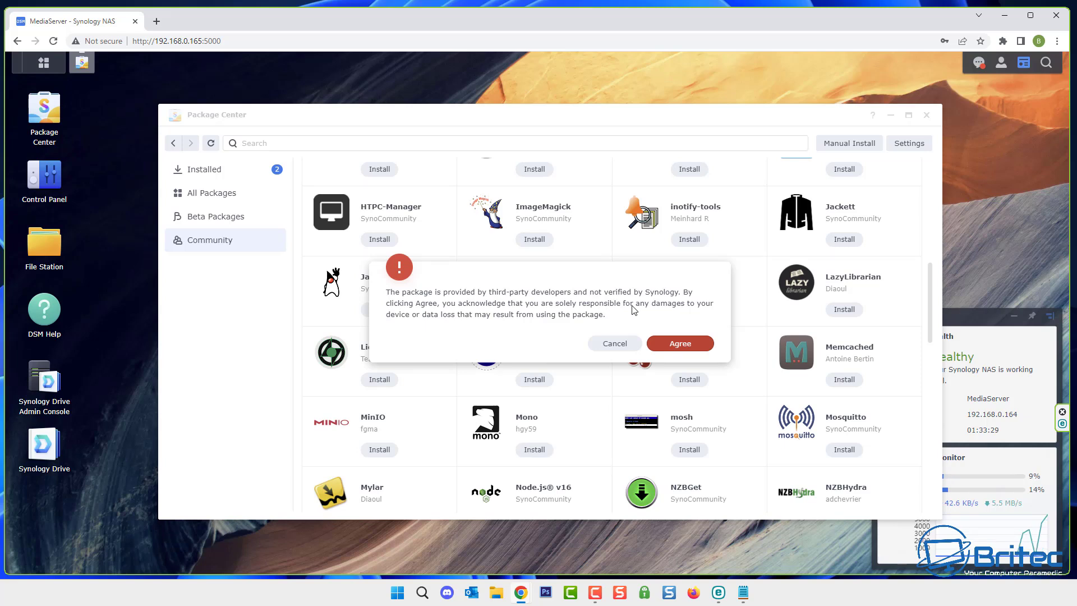
left_click(694, 350)
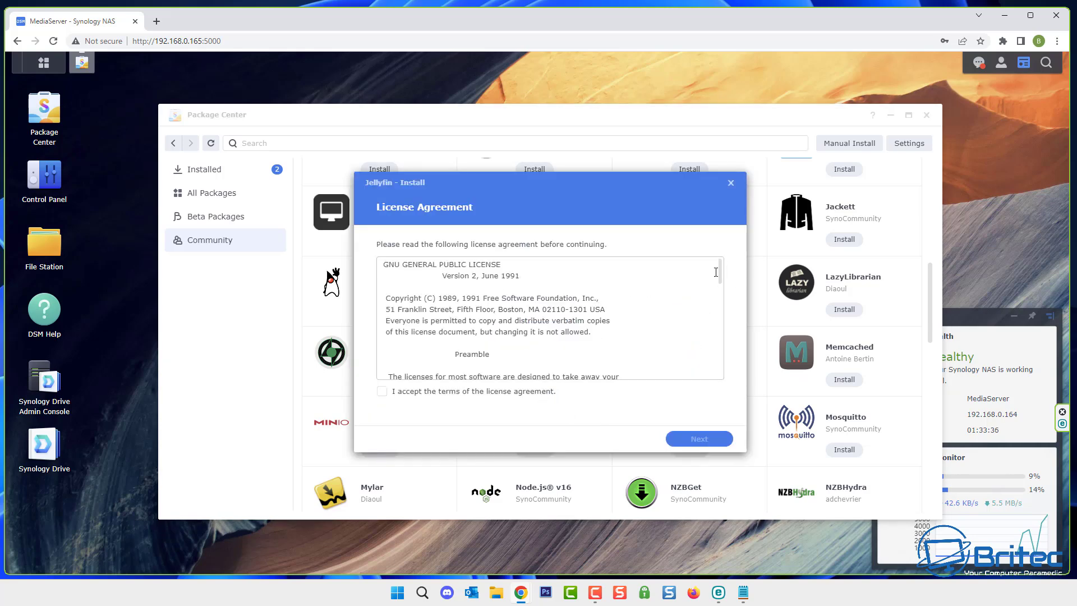
left_click(386, 391)
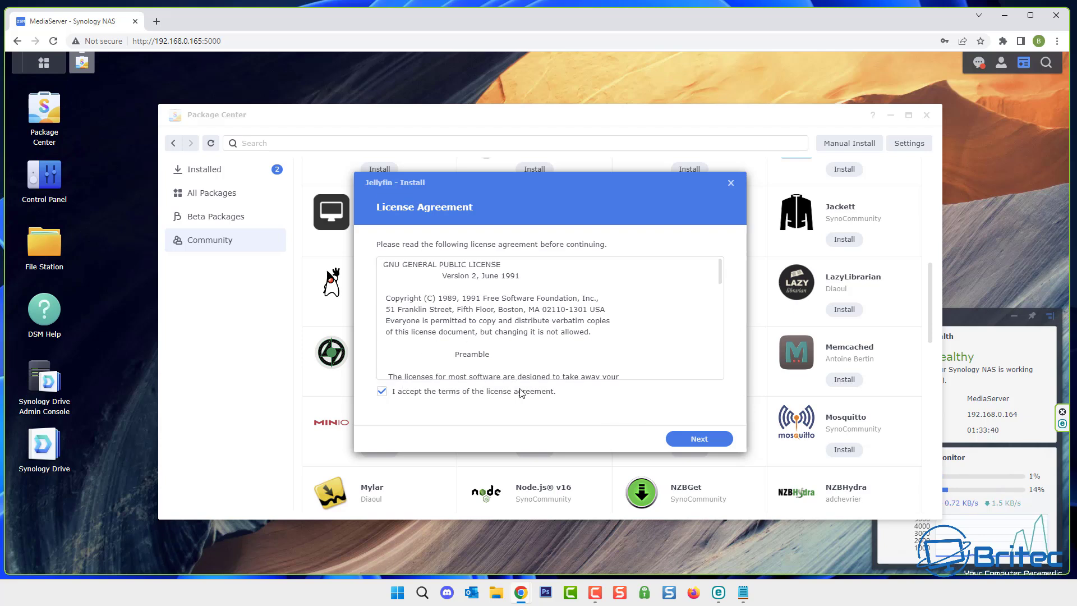
left_click(690, 435)
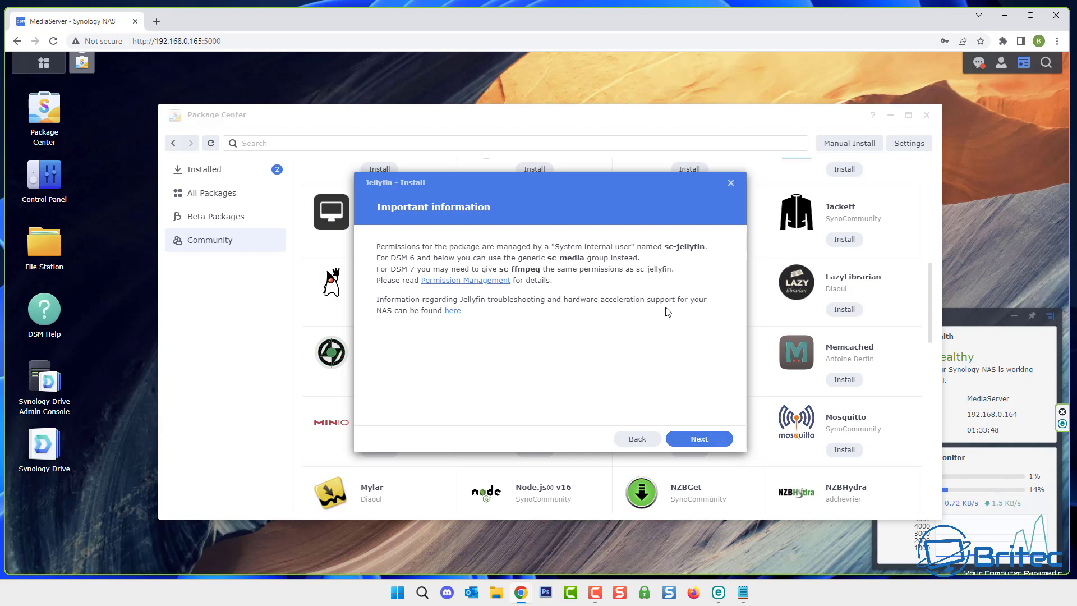
Step: Finish installing Jellyfin with the option to run it after installation enabled, and close Package Center
left_click(715, 437)
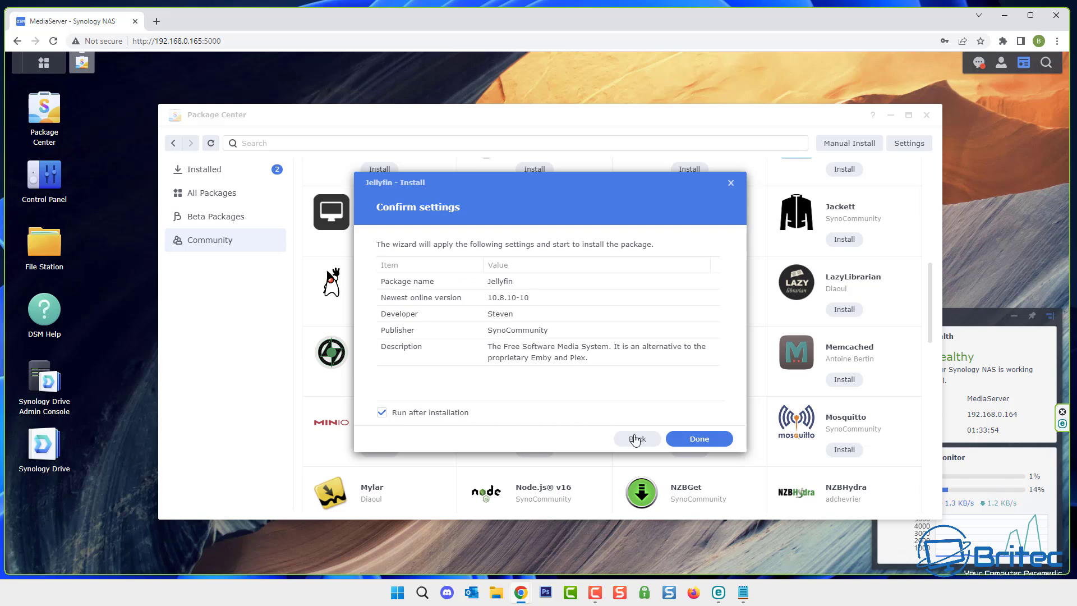
left_click(695, 444)
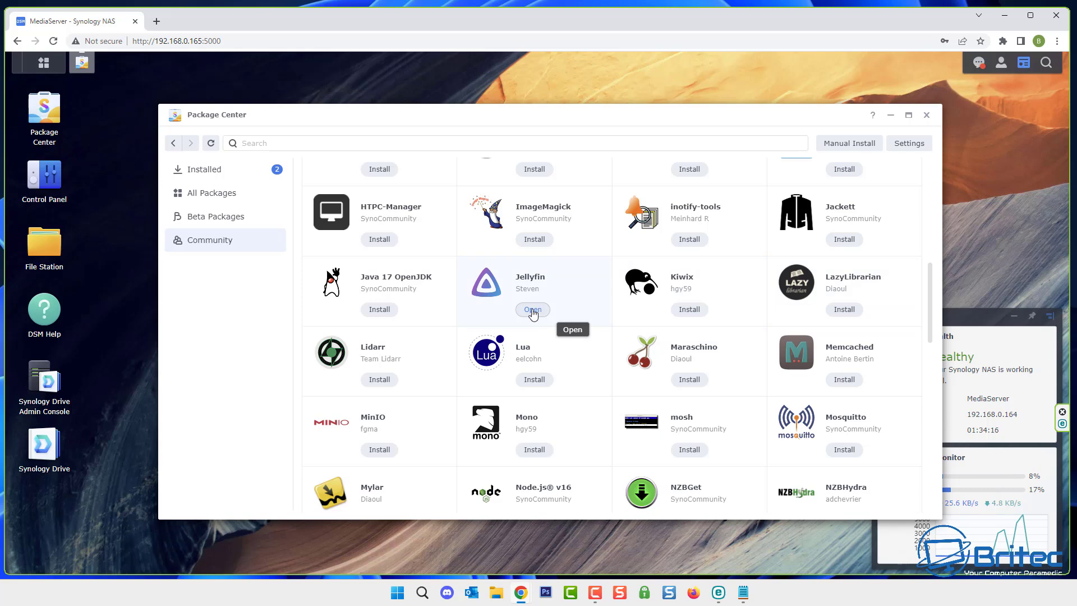
left_click(927, 116)
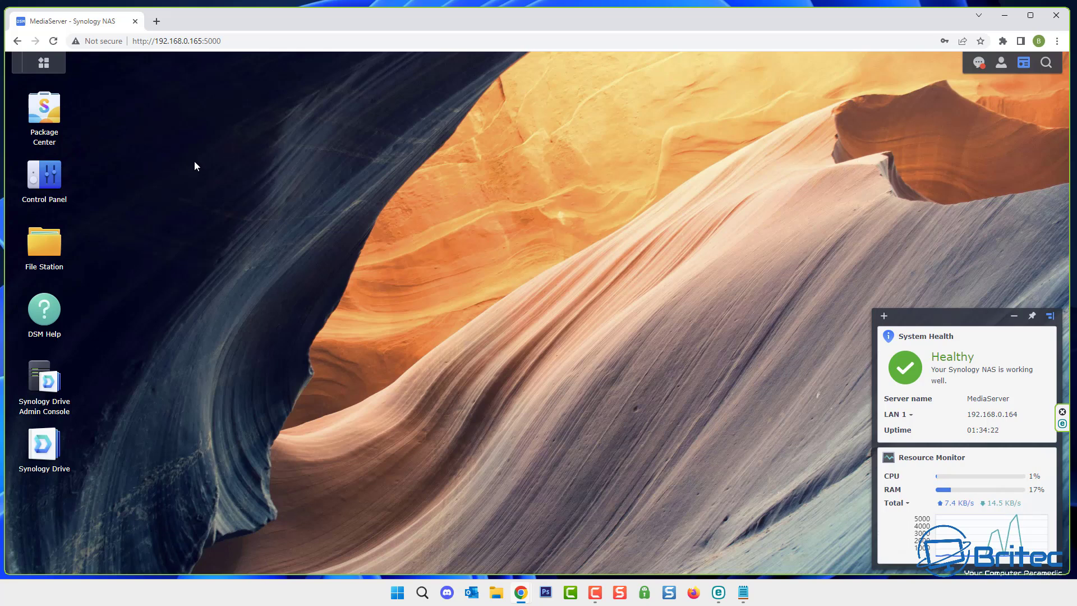
Step: Edit the PlexMedia shared folder from Control Panel and show its permissions for system internal users
left_click(49, 178)
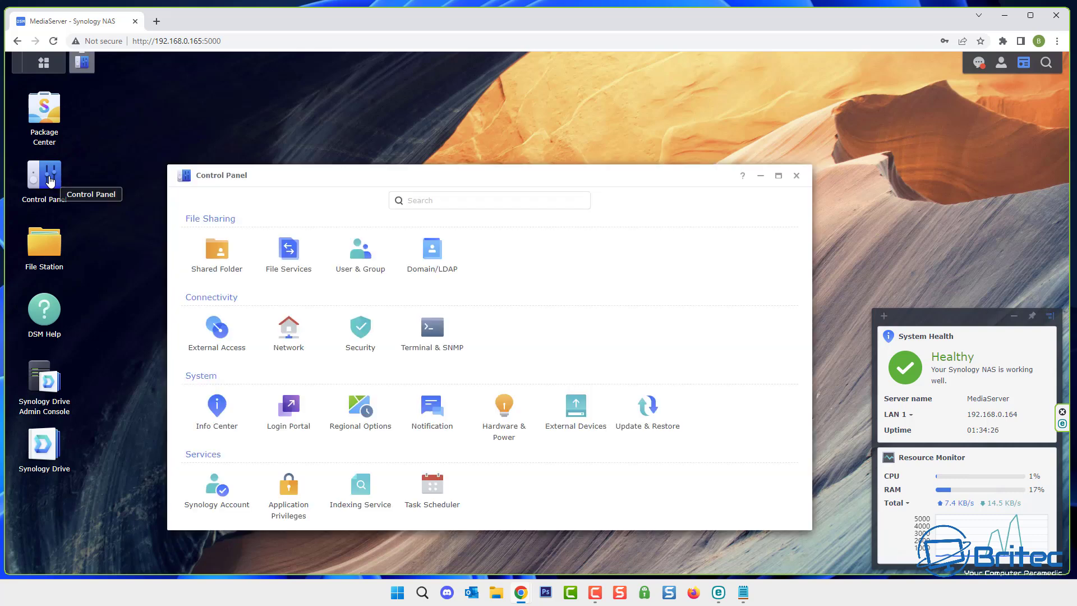
left_click(217, 259)
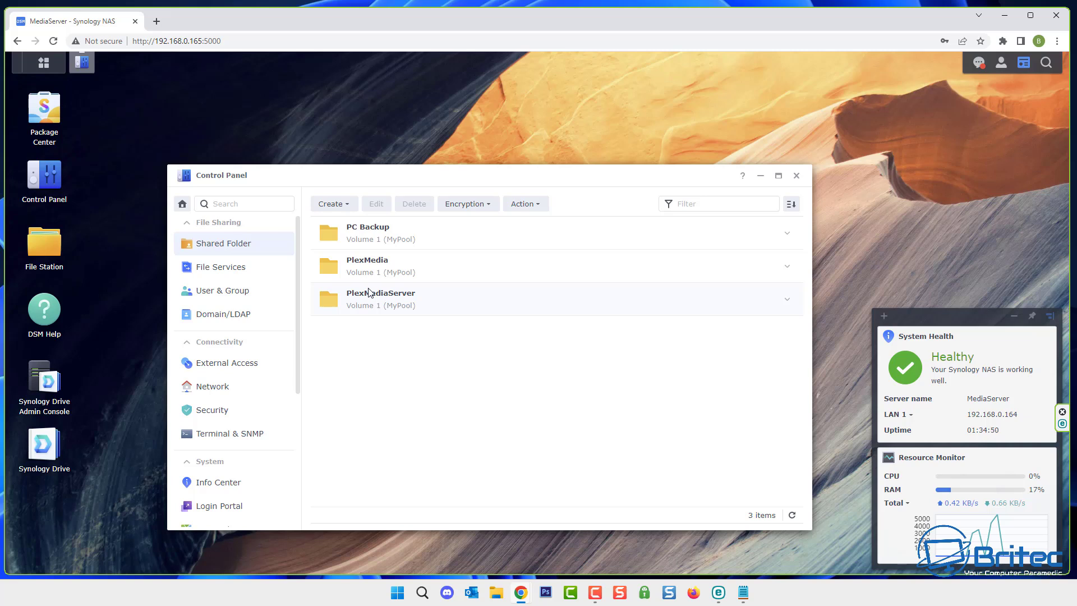
left_click(378, 265)
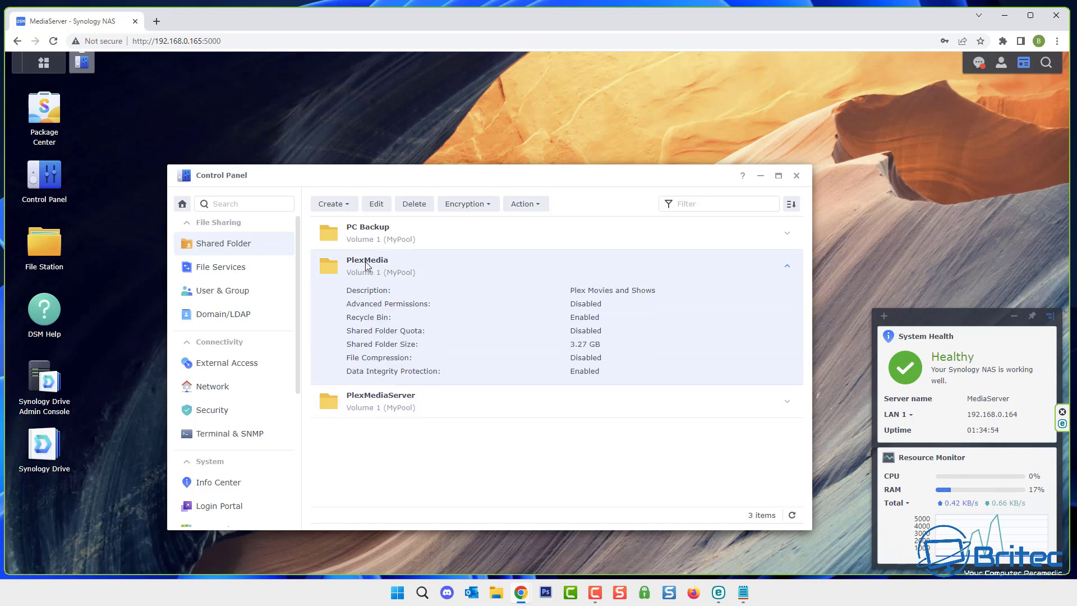
left_click(375, 206)
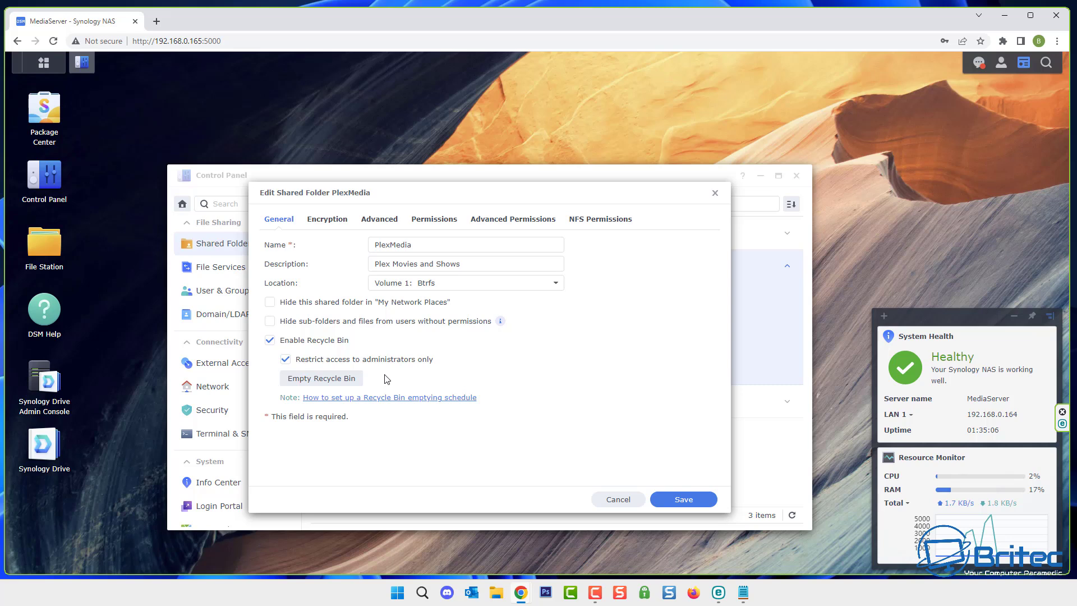
left_click(427, 223)
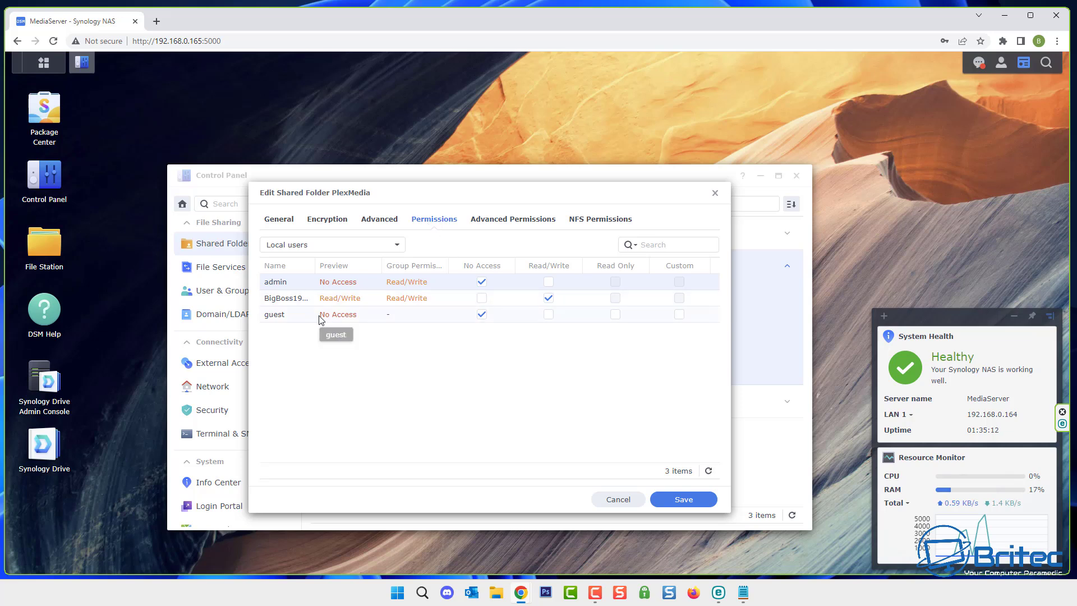
left_click(395, 247)
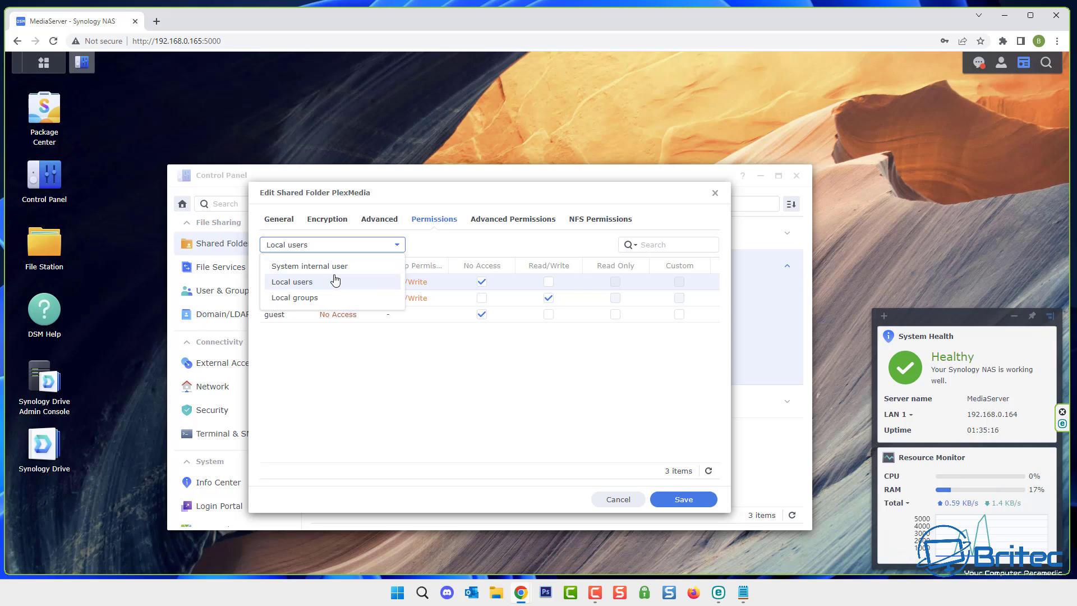
left_click(374, 267)
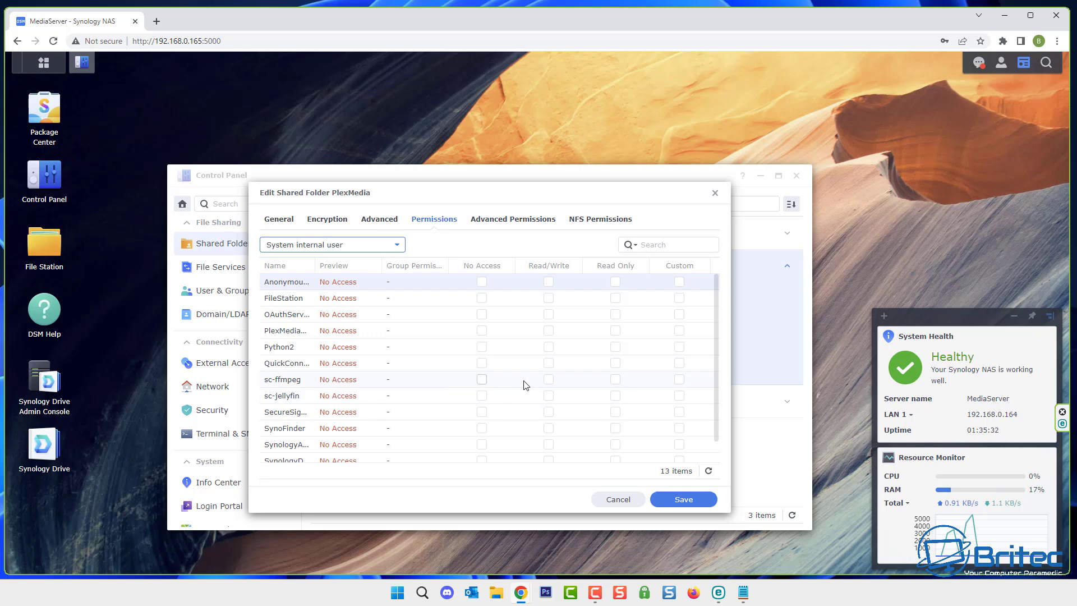
Step: Give sc-ffmpeg and sc-jellyfin Read/Write access to the PlexMedia shared folder, save the permissions and close Control Panel
left_click(615, 384)
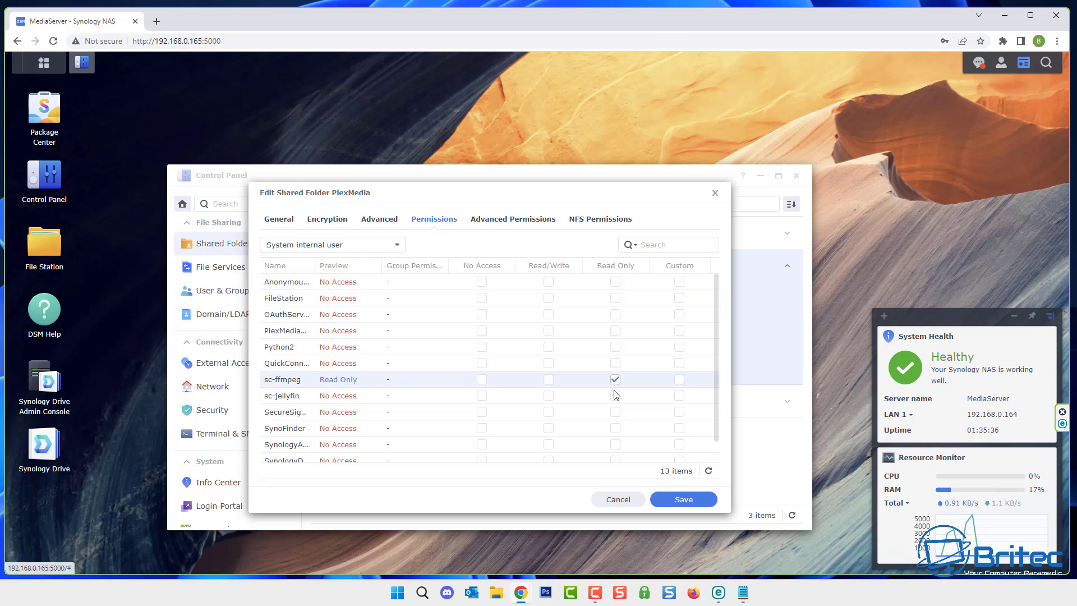
left_click(615, 395)
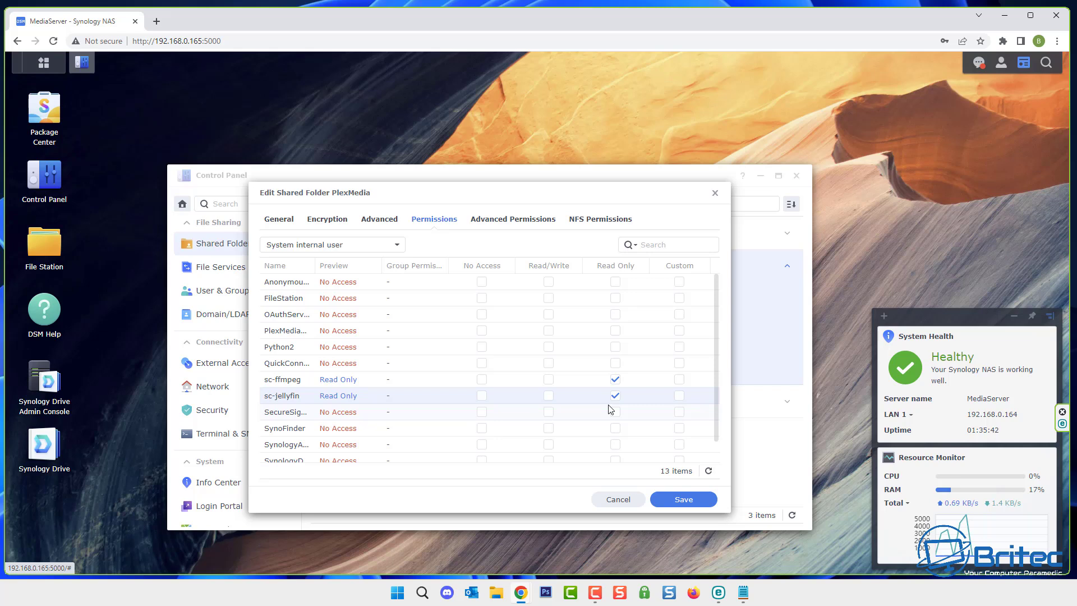
left_click(549, 380)
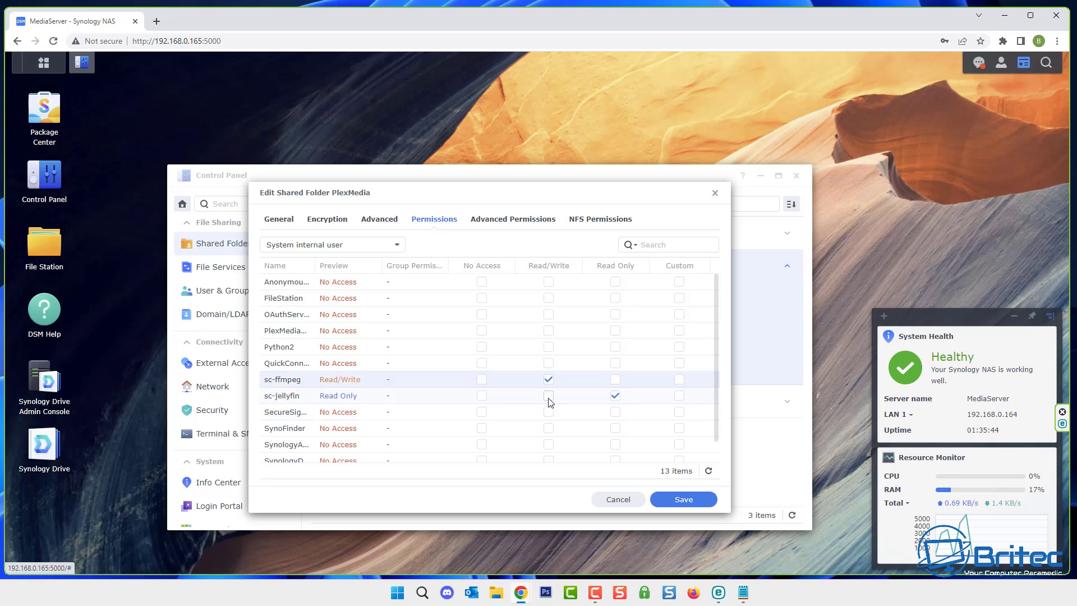
left_click(549, 396)
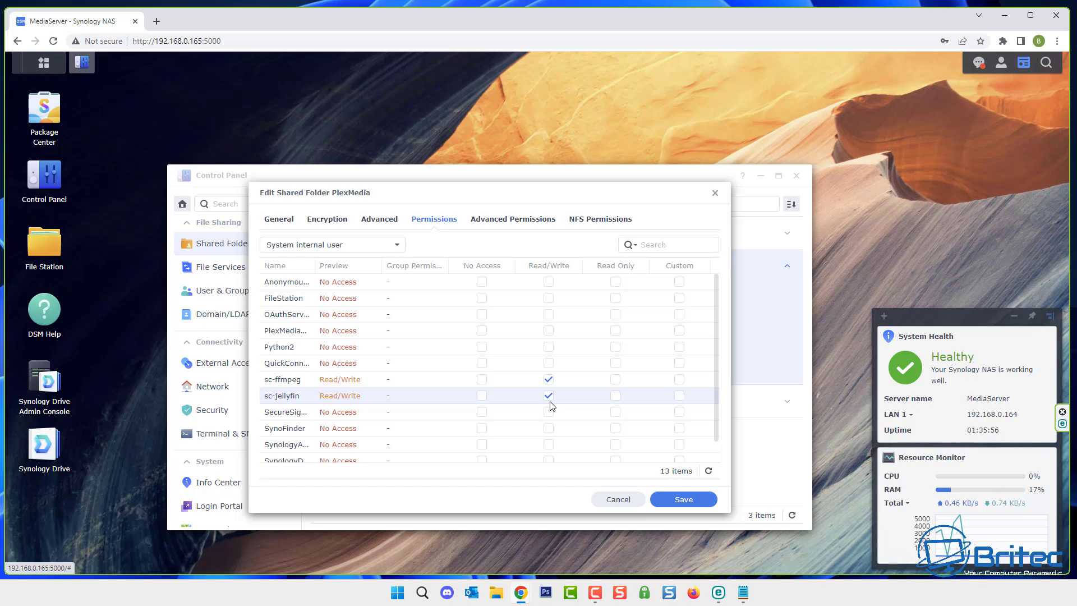
left_click(684, 501)
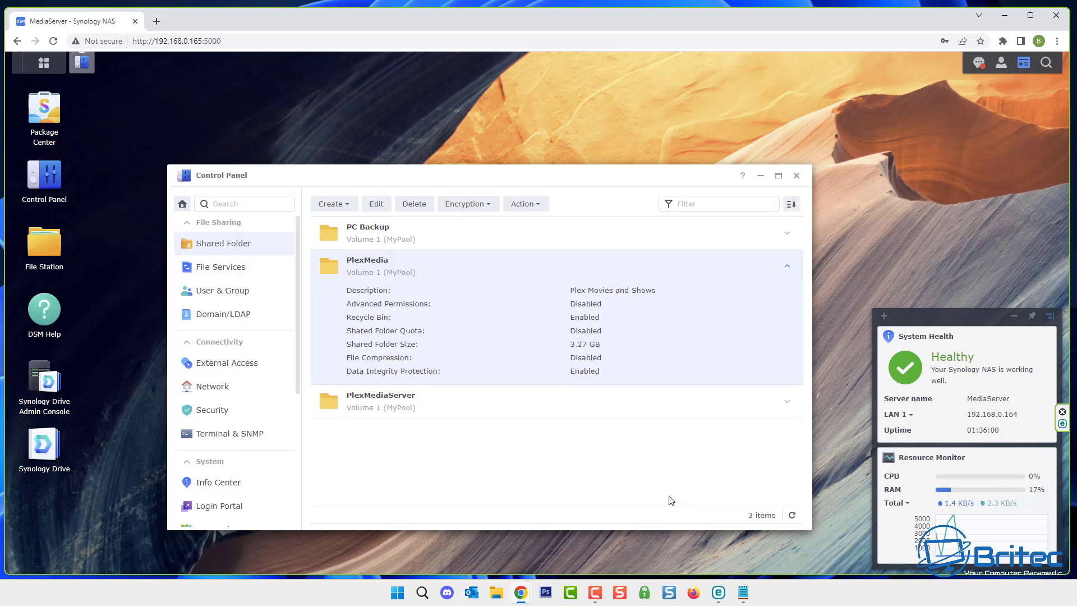
left_click(797, 177)
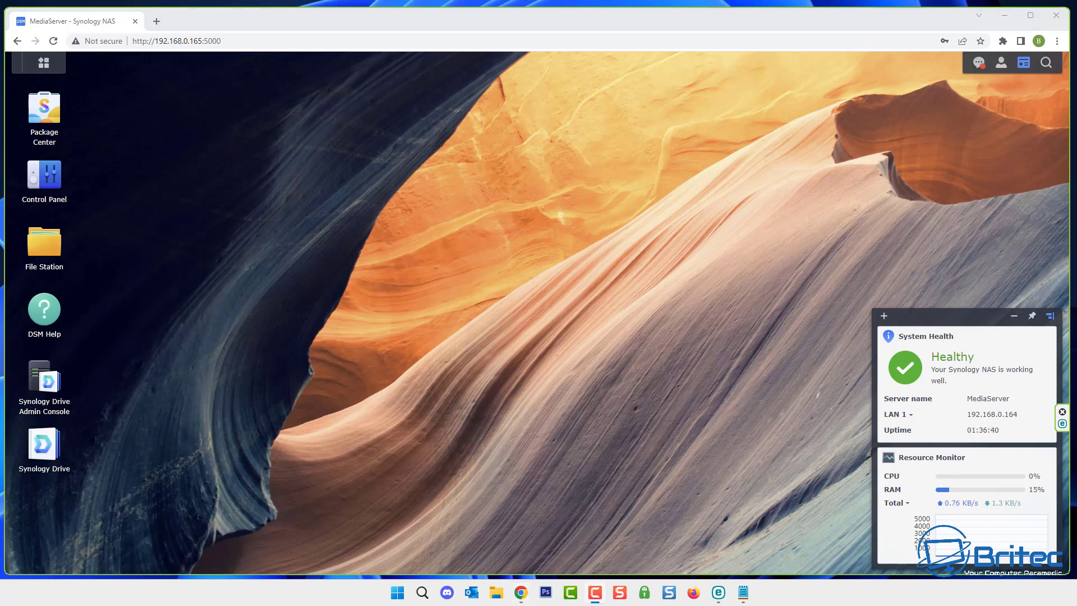
Step: Update SMB Service among the installed packages in Package Center and open Jellyfin from there
left_click(44, 110)
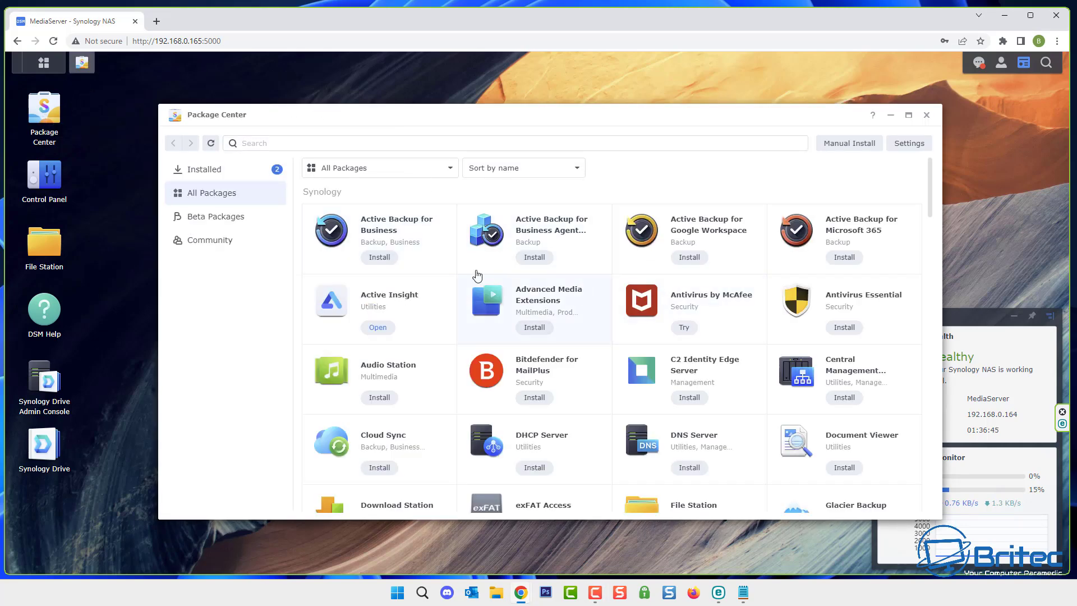
left_click(220, 170)
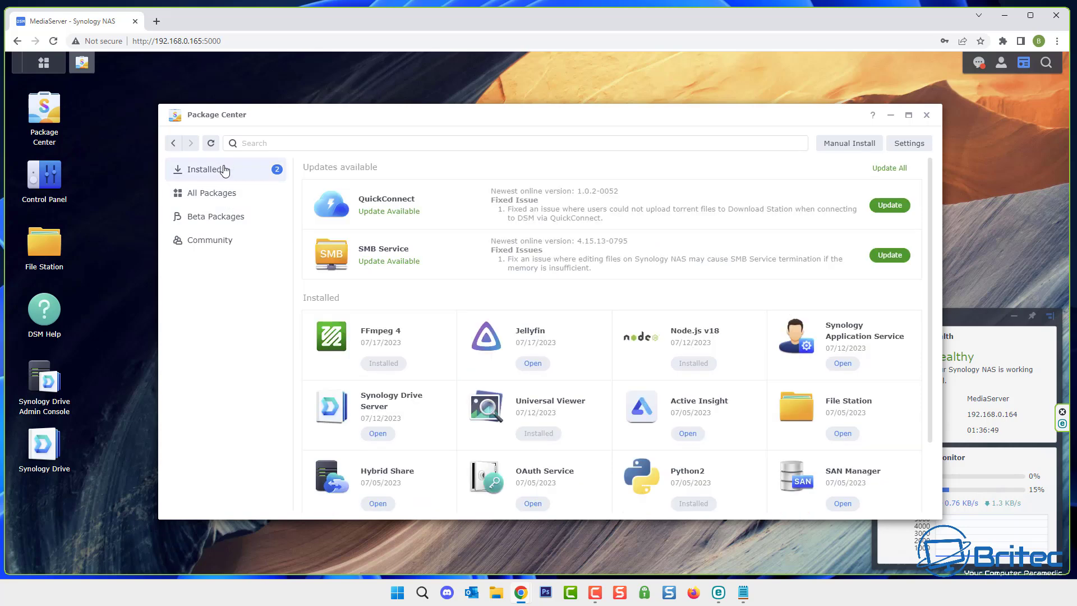
left_click(892, 256)
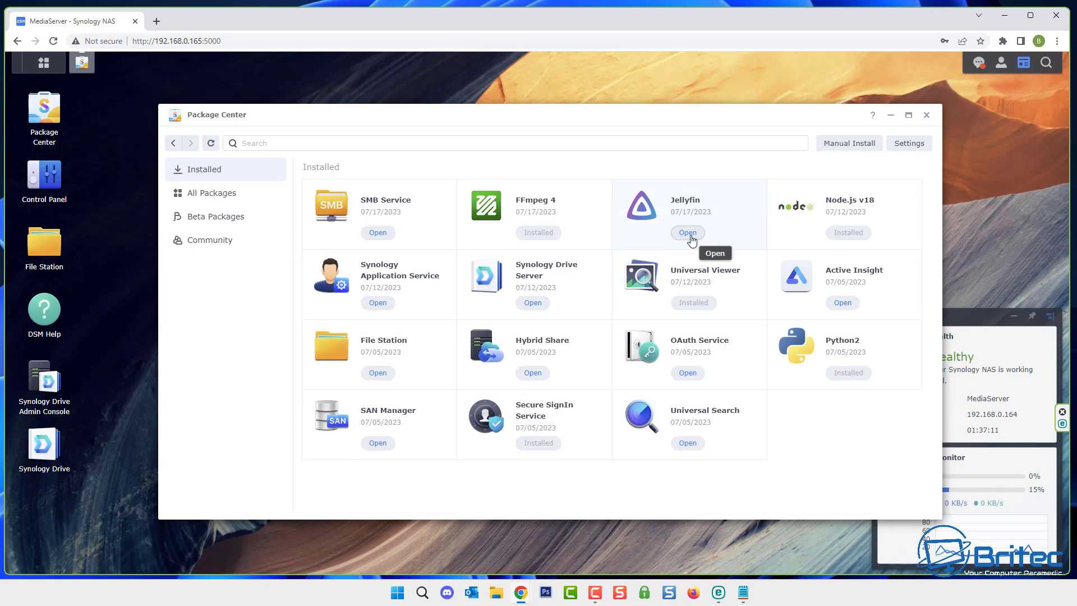
left_click(691, 237)
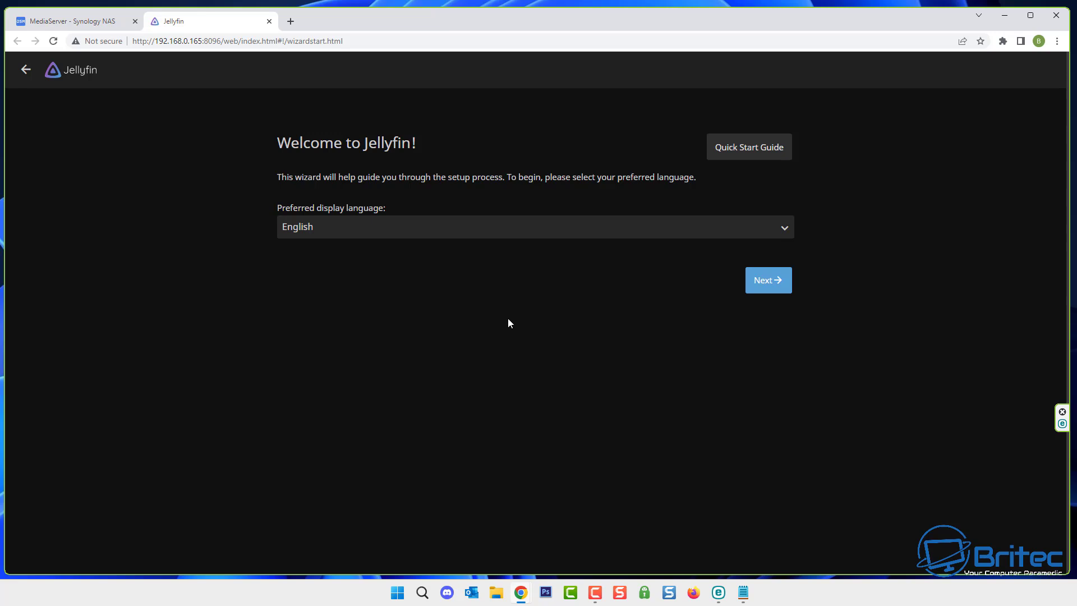
Step: Keep English as the display language and create the admin account AdminJelly with a confirmed account password, without saving the login in the browser
left_click(766, 281)
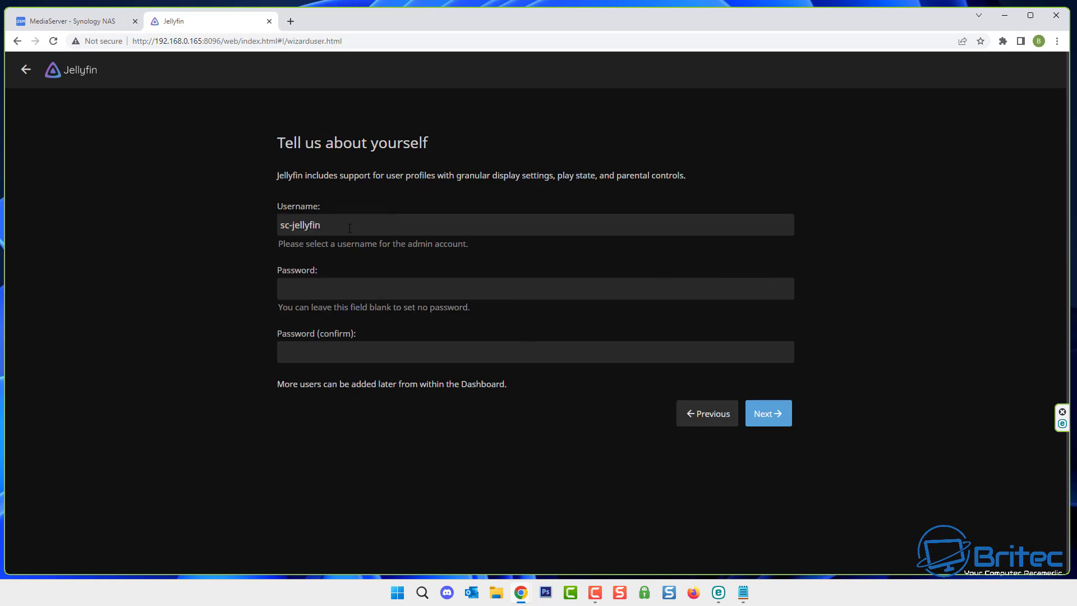
left_click_drag(349, 228, 223, 249)
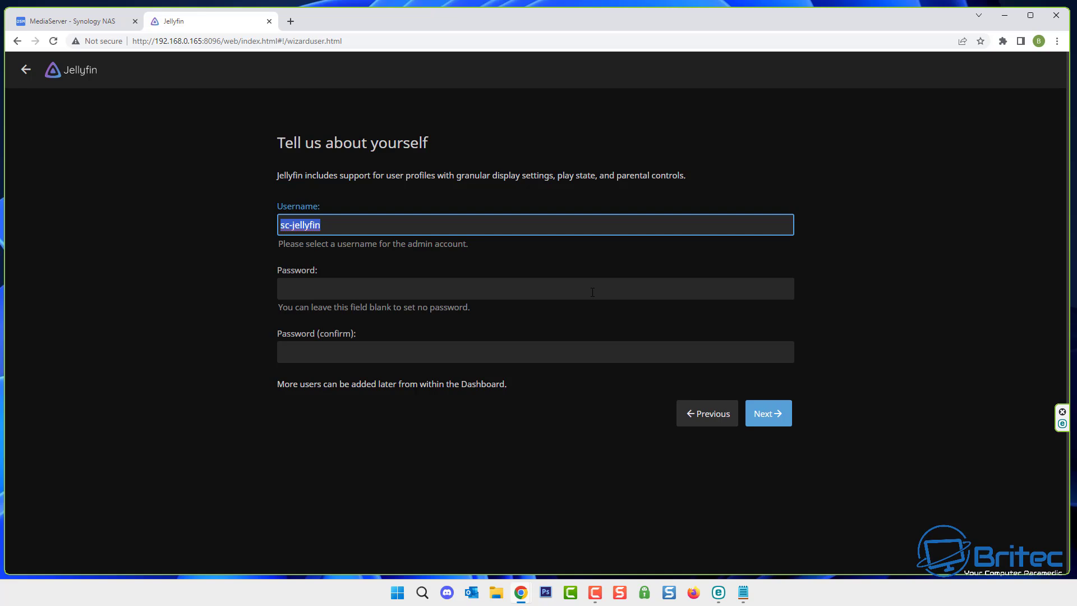
type("Admin")
type("Jelly")
left_click(312, 228)
left_click(302, 291)
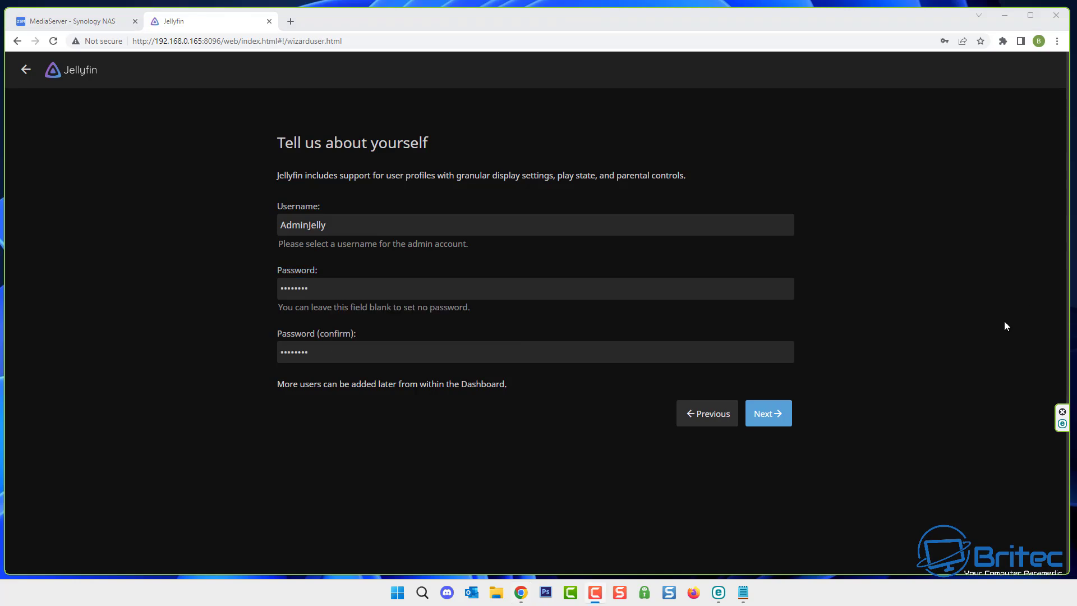
left_click(776, 420)
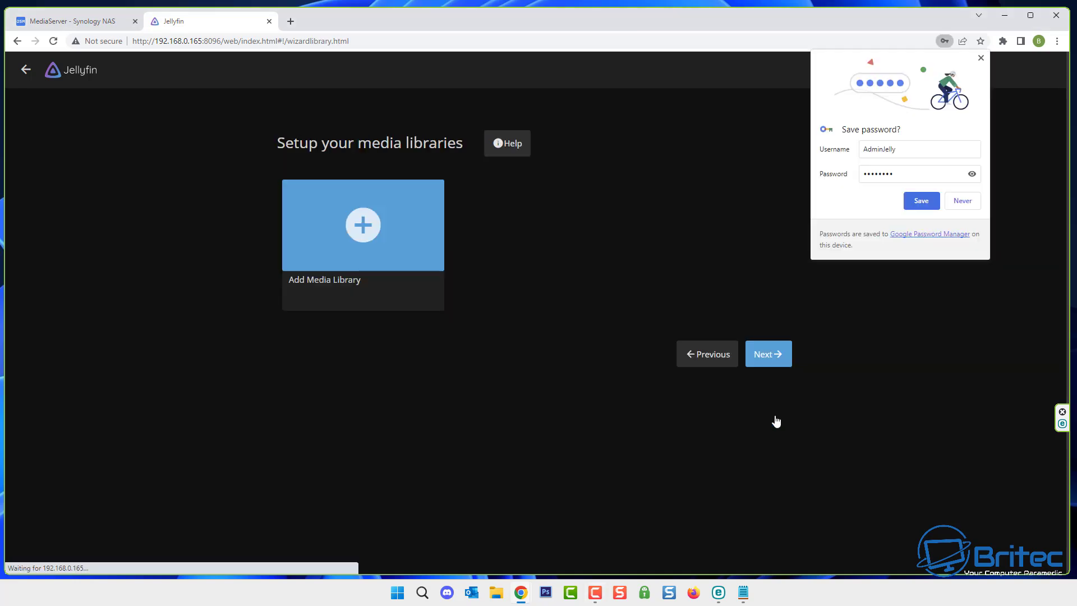
left_click(982, 58)
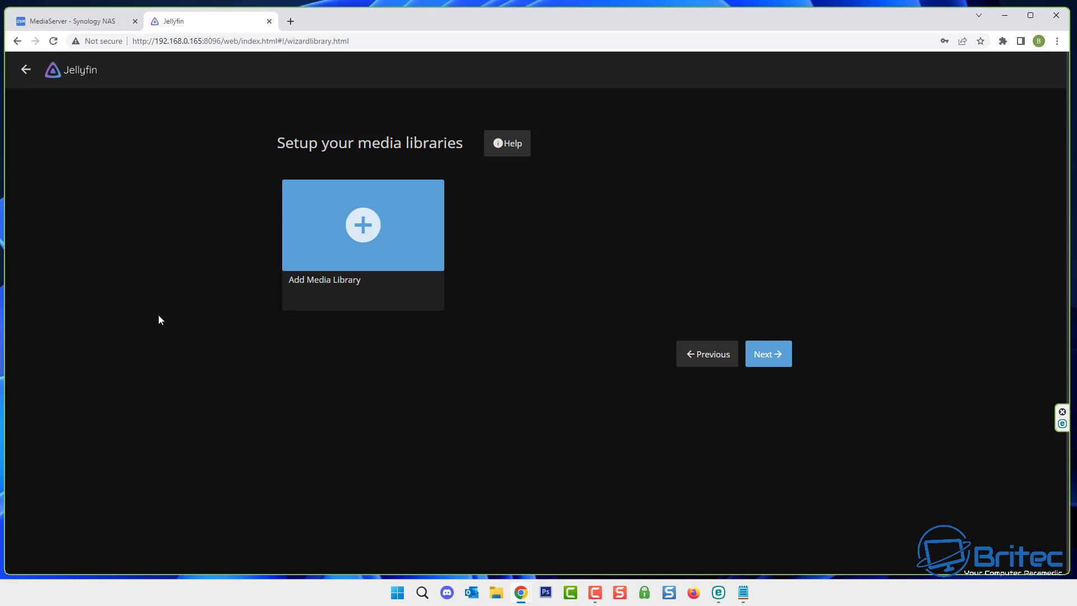
Step: Start adding a media library with the content type Movies and the display name Movies
left_click(370, 226)
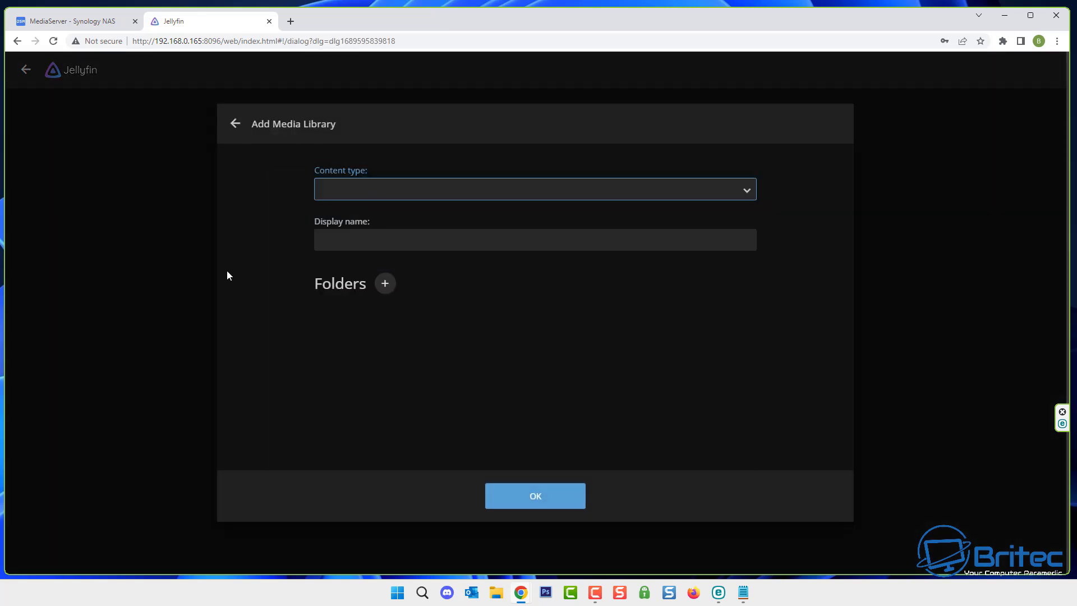
left_click(746, 191)
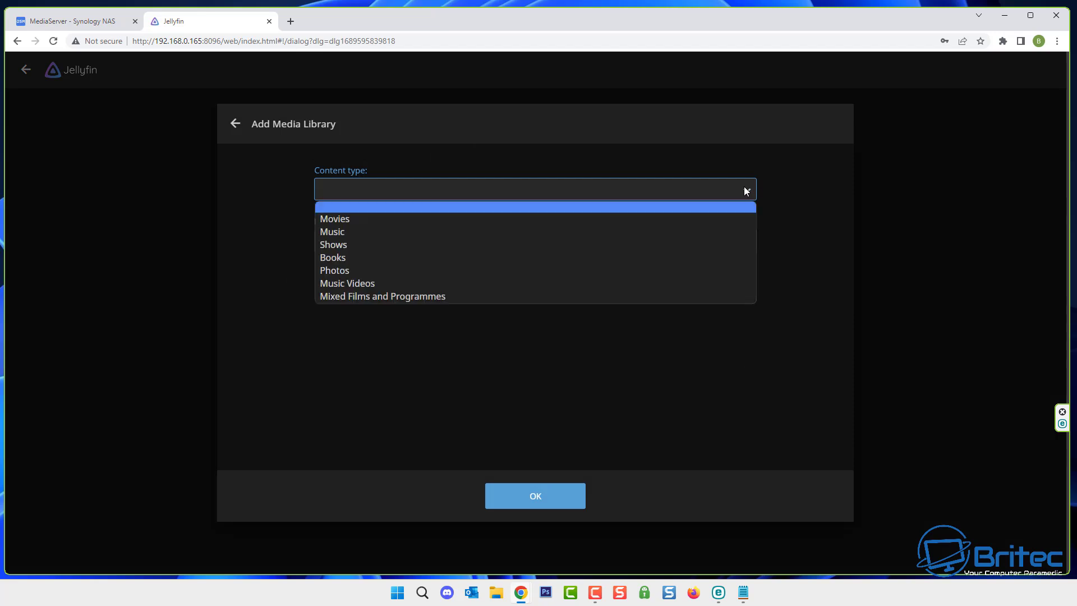
left_click(707, 219)
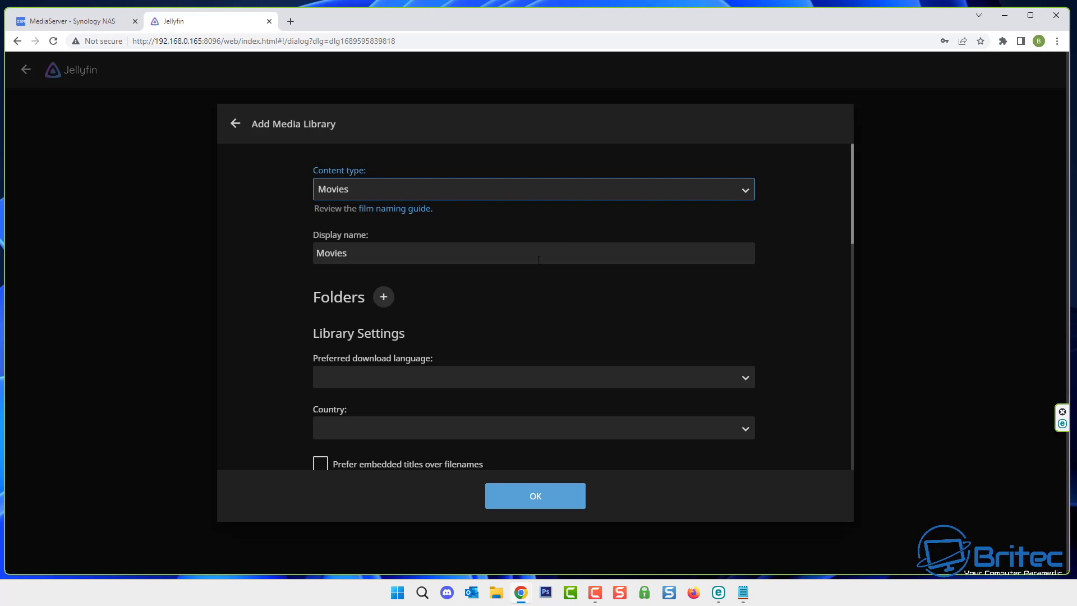
scroll(527, 347, "down", 2)
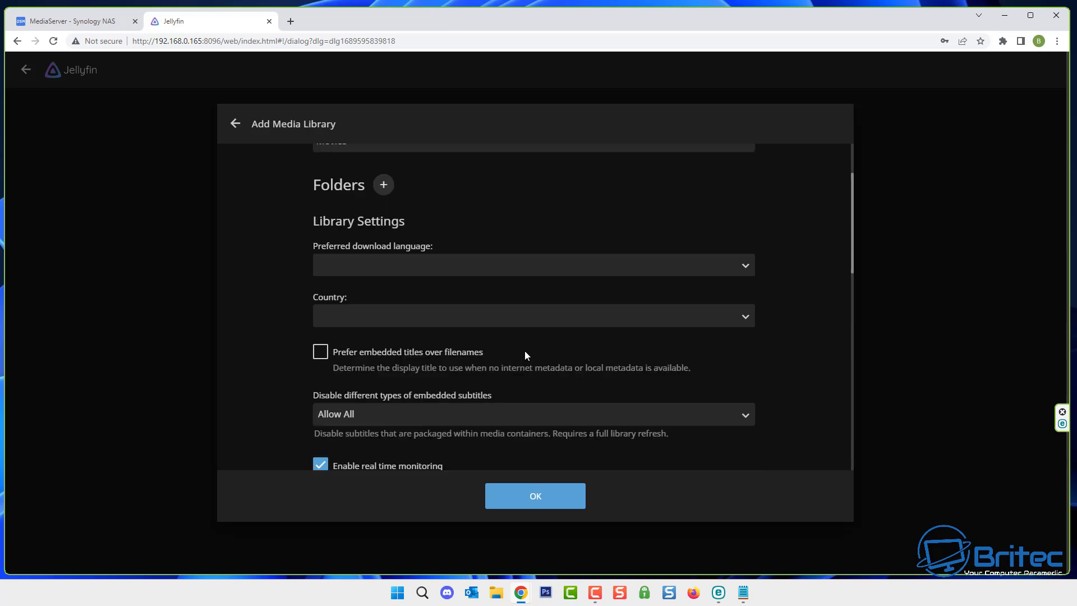
scroll(522, 353, "up", 1)
scroll(539, 253, "up", 1)
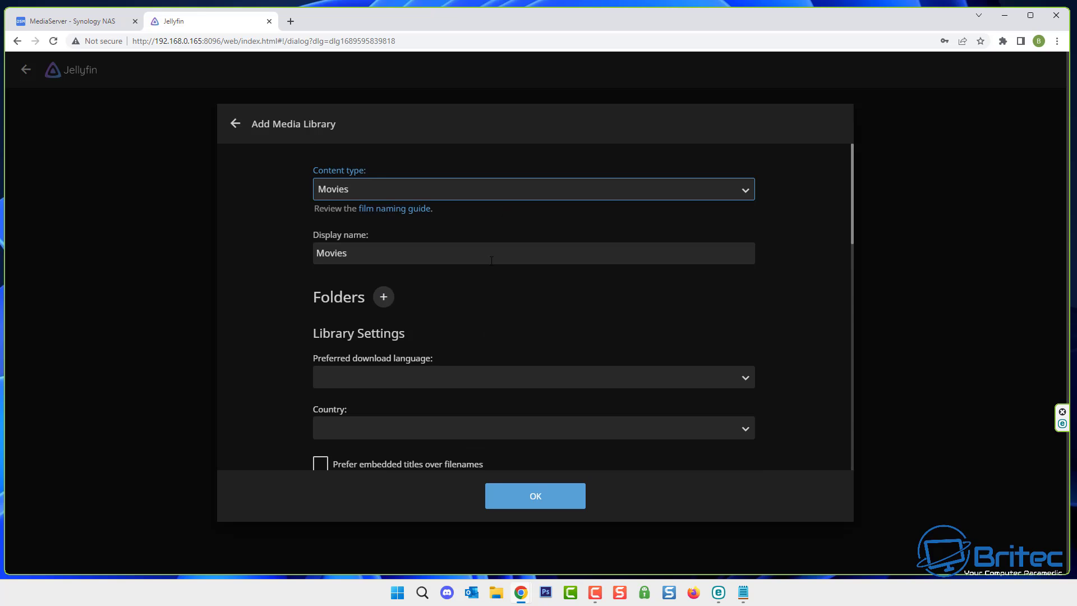
Step: Set the Movies library's preferred download language to English
scroll(558, 336, "down", 1)
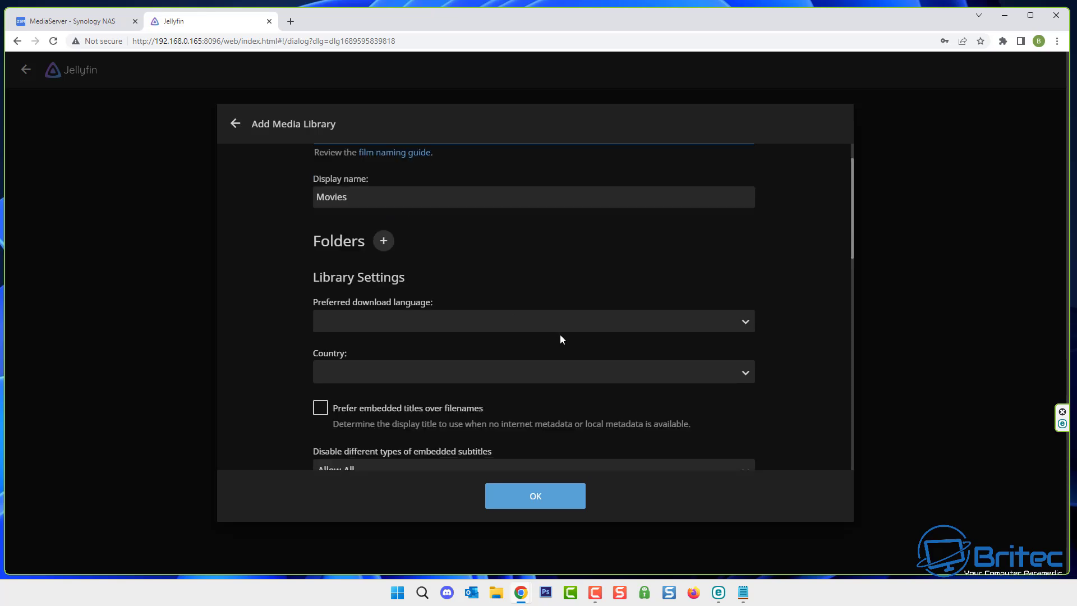
left_click(742, 321)
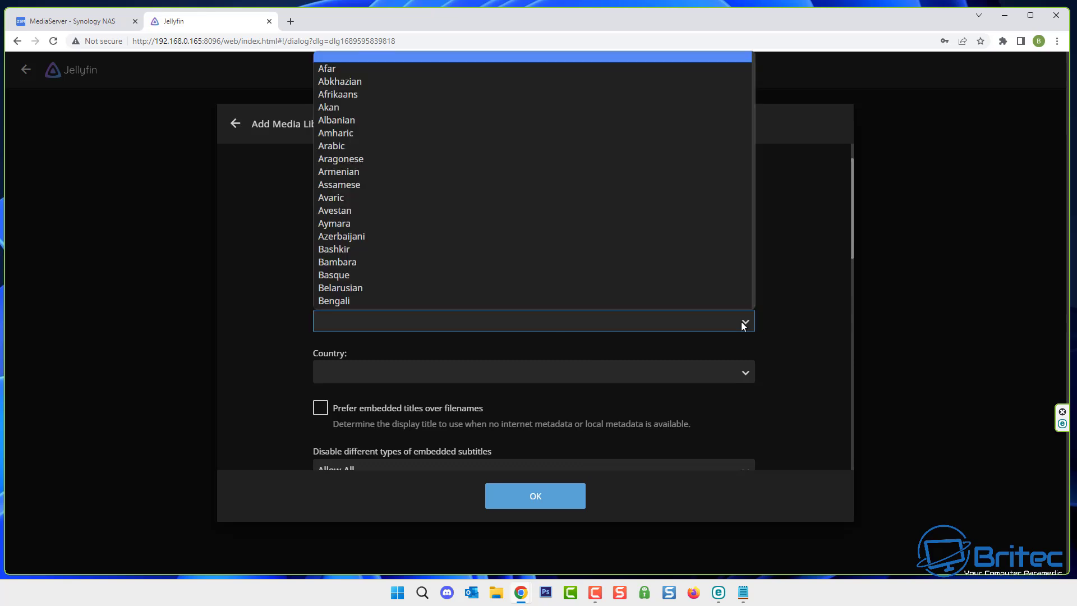
scroll(540, 164, "down", 9)
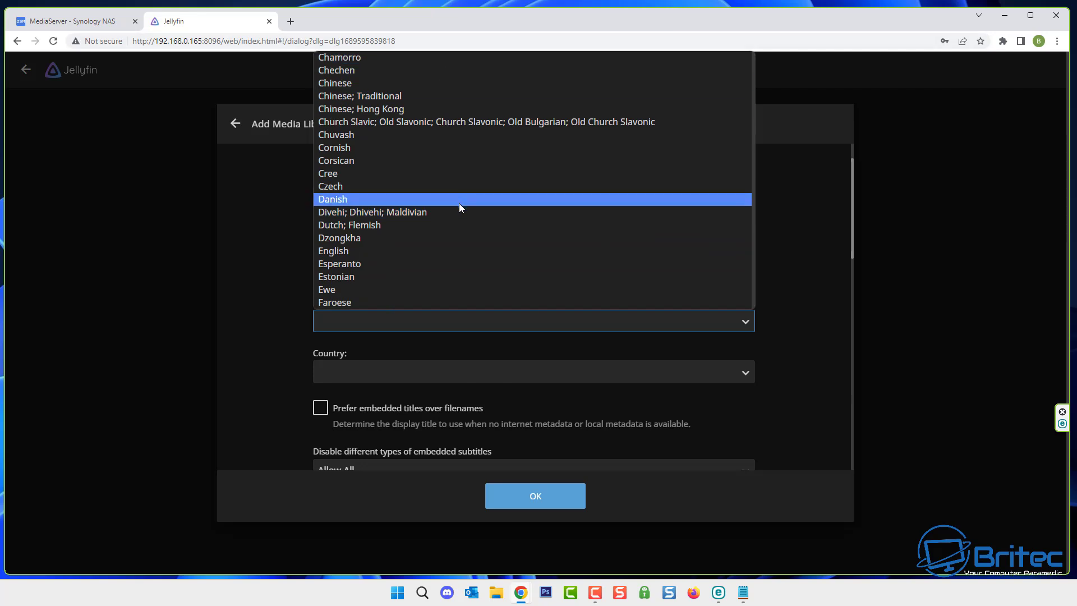
scroll(458, 205, "down", 2)
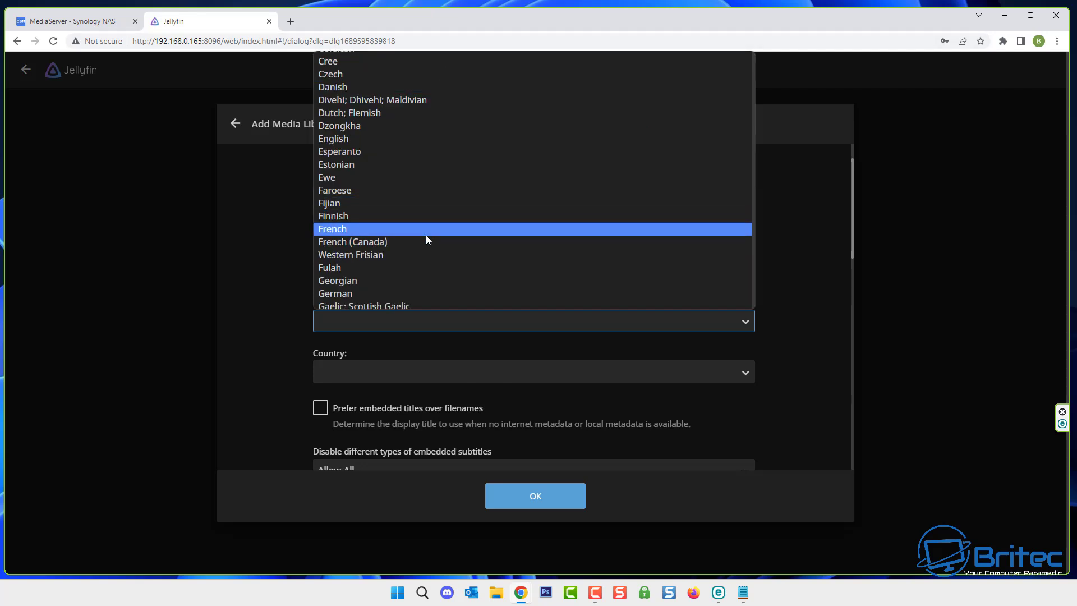
left_click(415, 137)
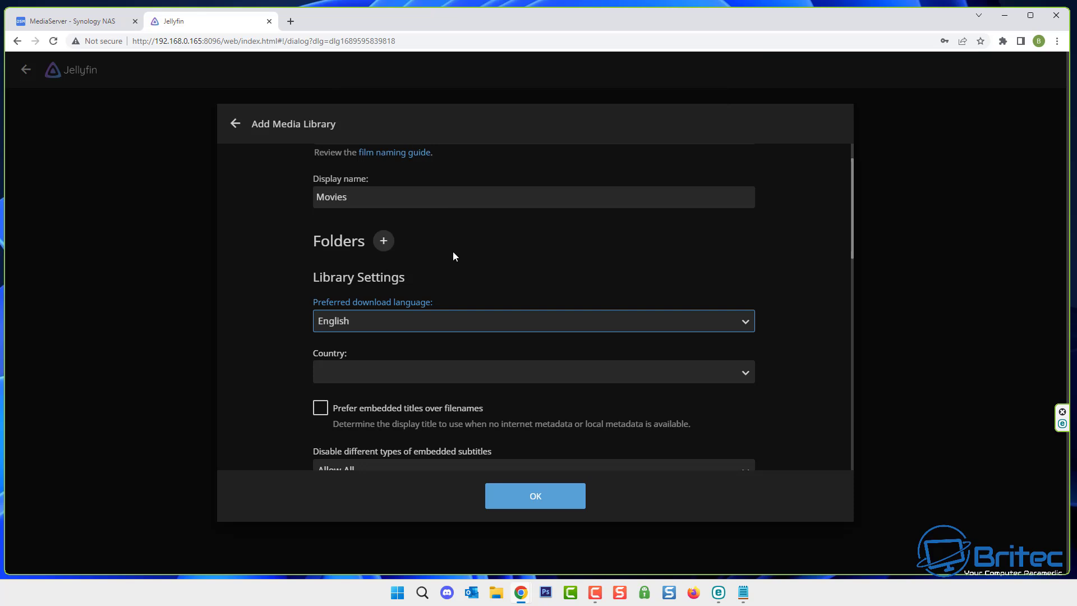
Step: Set the Movies library's country to United Kingdom
left_click(728, 371)
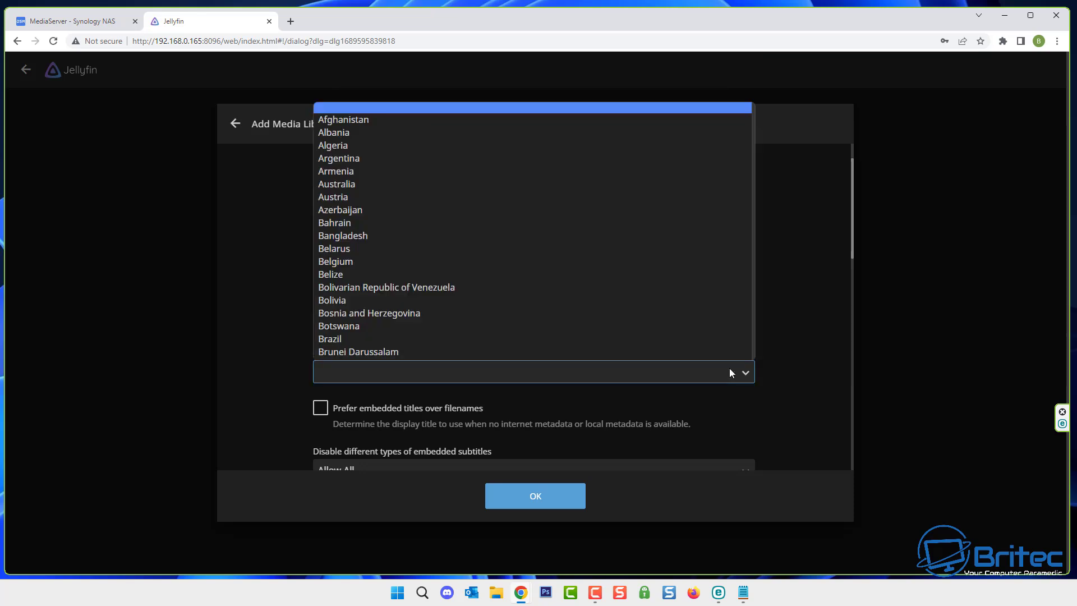
scroll(563, 258, "down", 9)
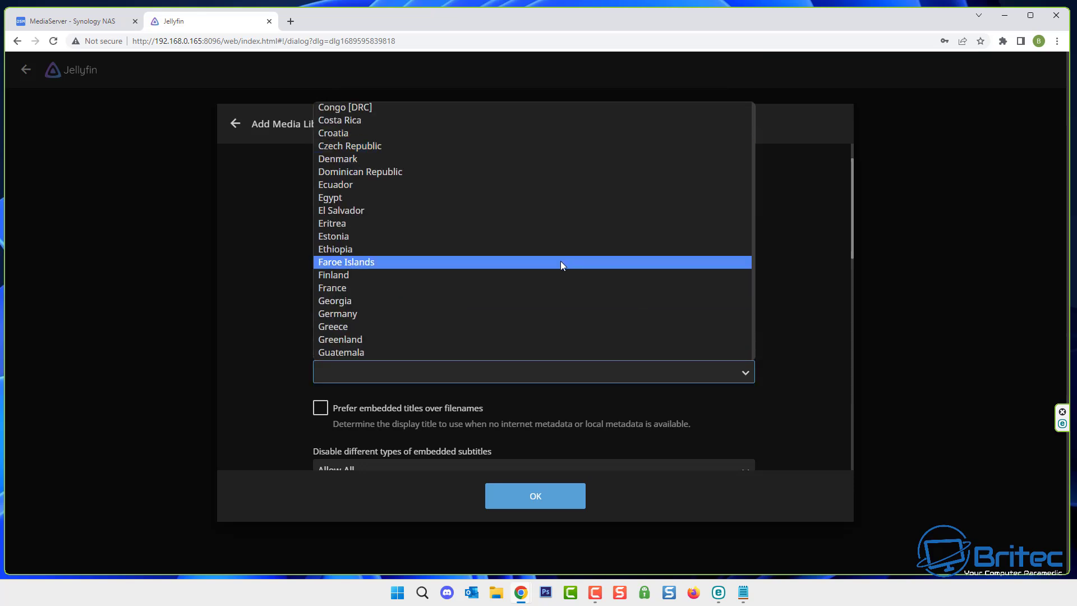
scroll(559, 264, "down", 15)
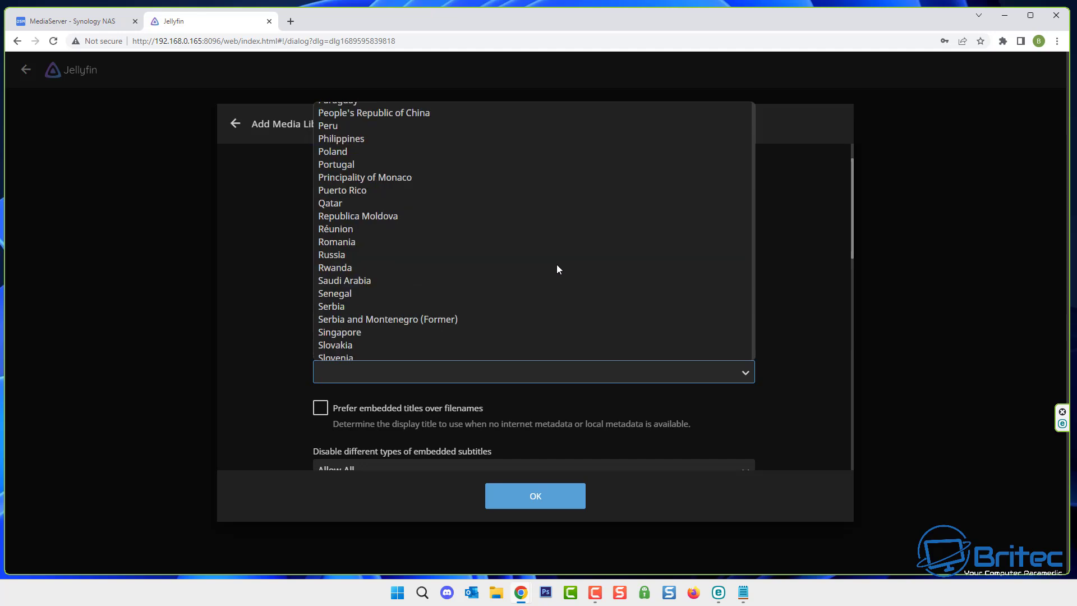
left_click(466, 352)
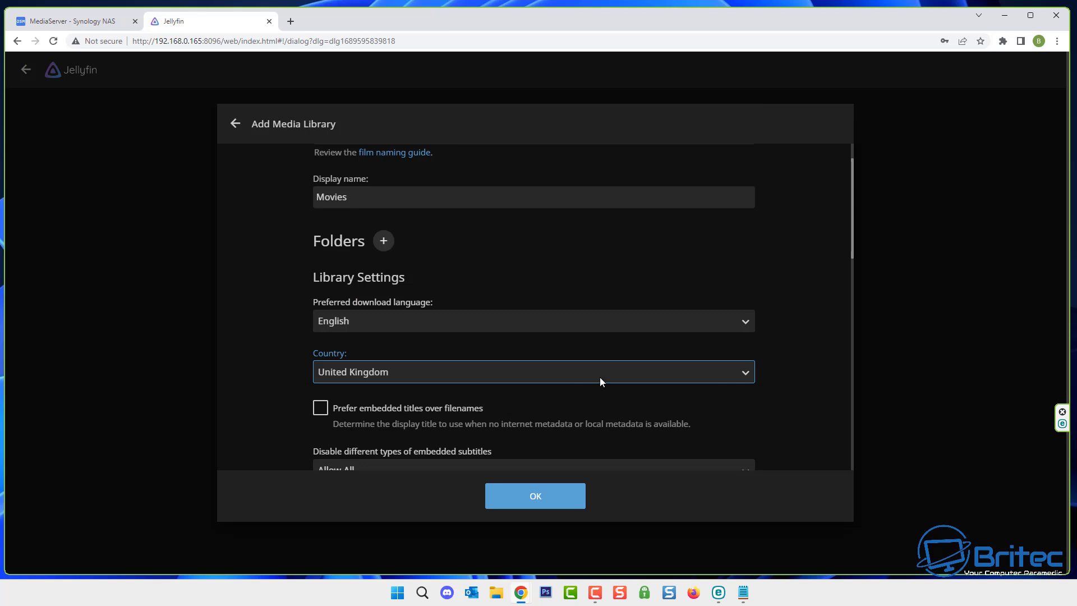
Step: Enable preferring embedded titles over filenames and automatically adding films to collections for the Movies library
scroll(601, 381, "down", 3)
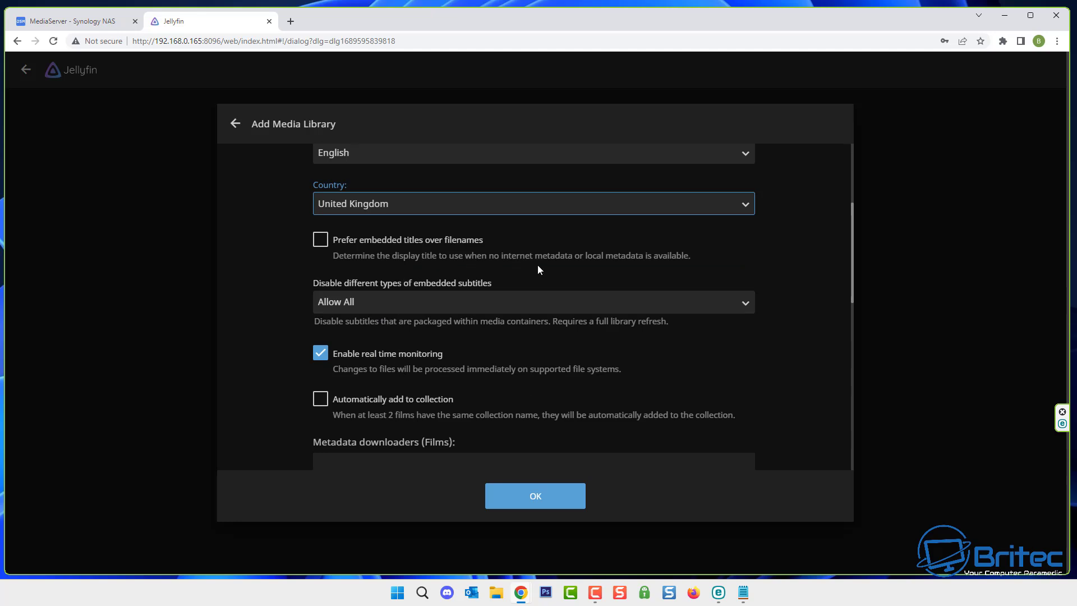
left_click(330, 246)
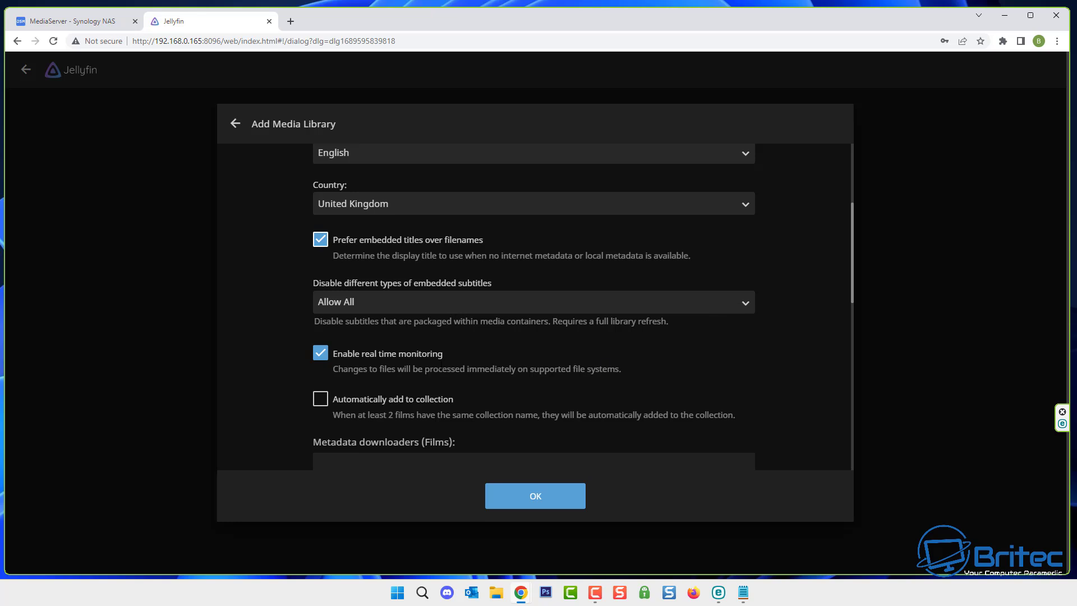
scroll(533, 373, "down", 2)
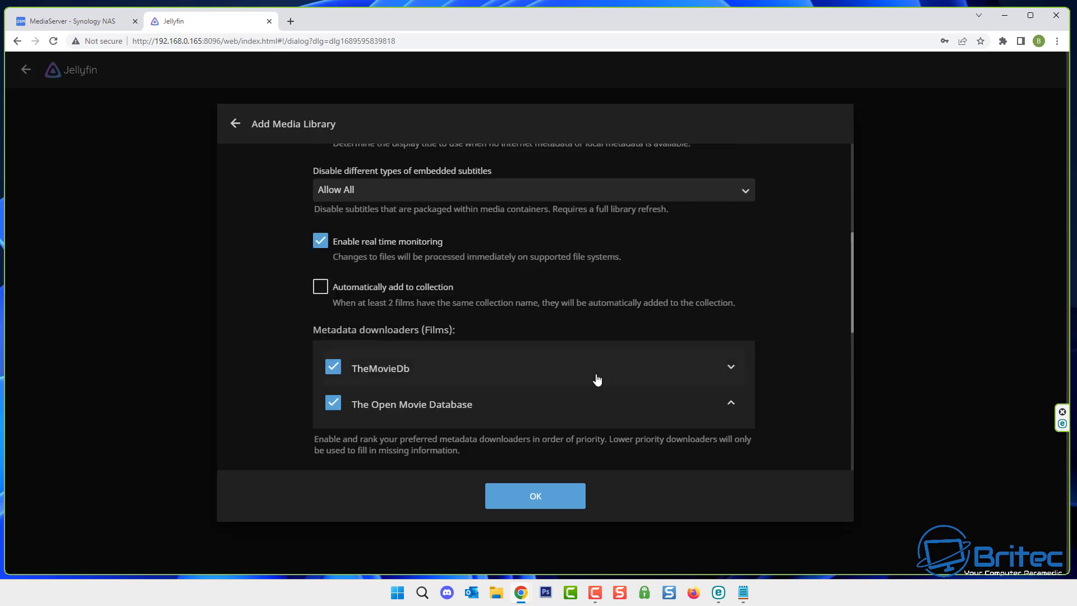
left_click(319, 290)
Step: Keep the automatic metadata refresh at Never and enable the Nfo metadata saver for the Movies library
left_click_drag(853, 288, 842, 372)
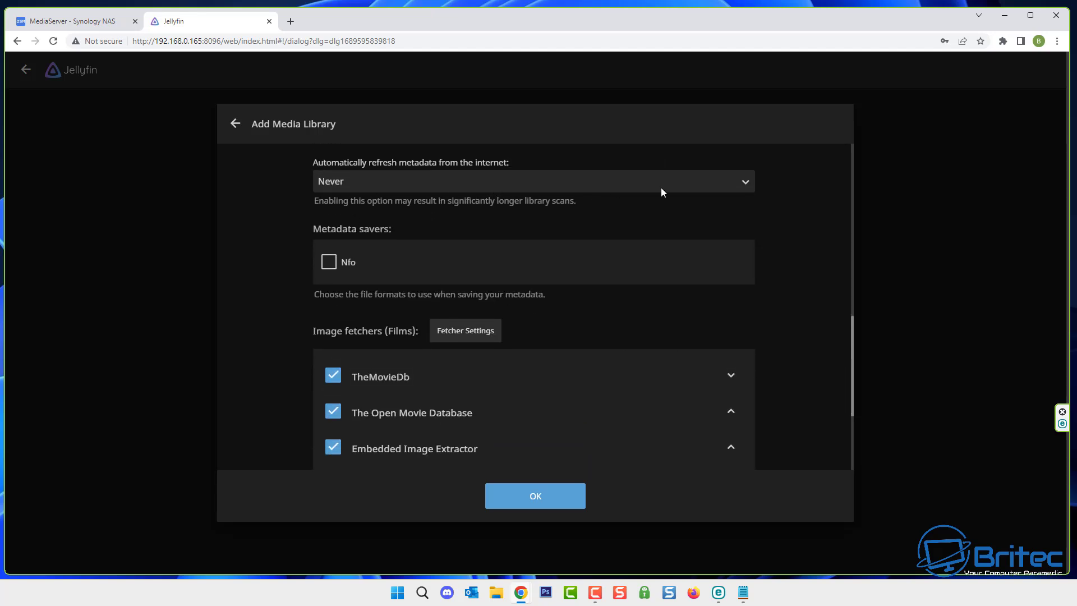
left_click(734, 182)
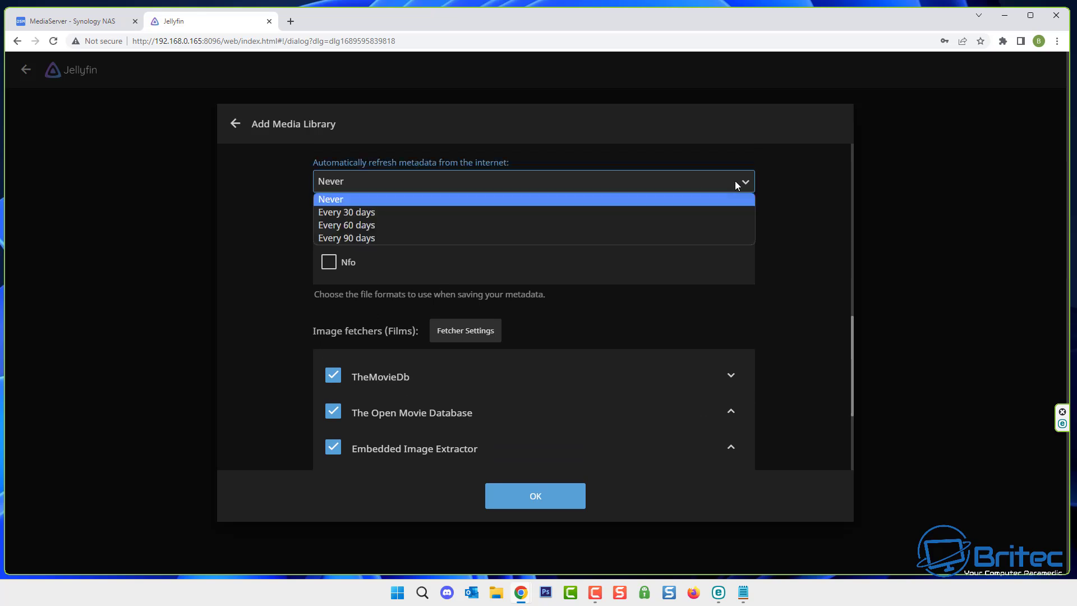
left_click(735, 181)
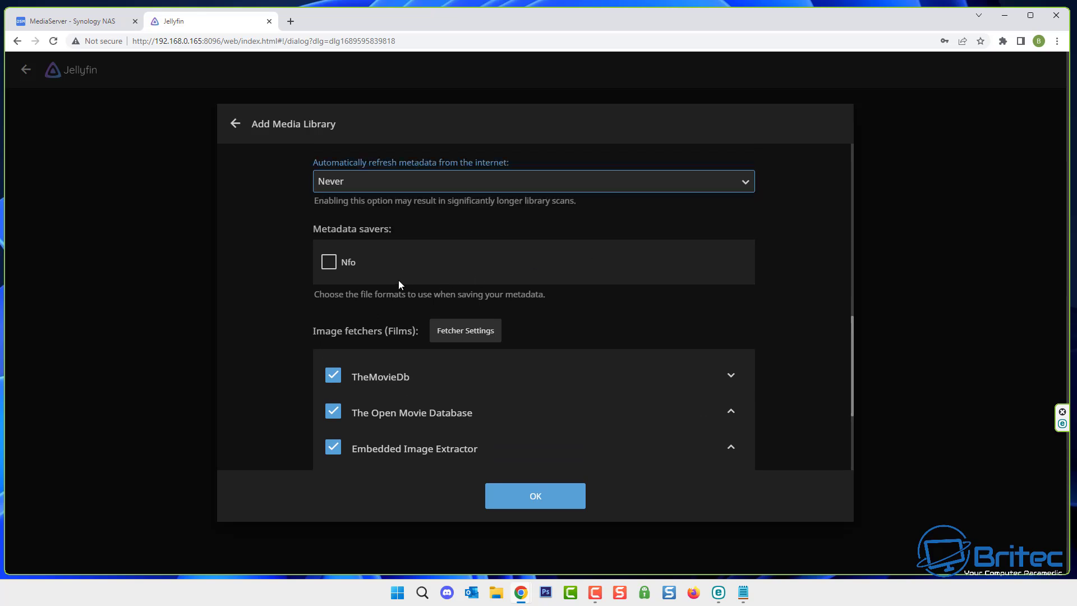
left_click(324, 264)
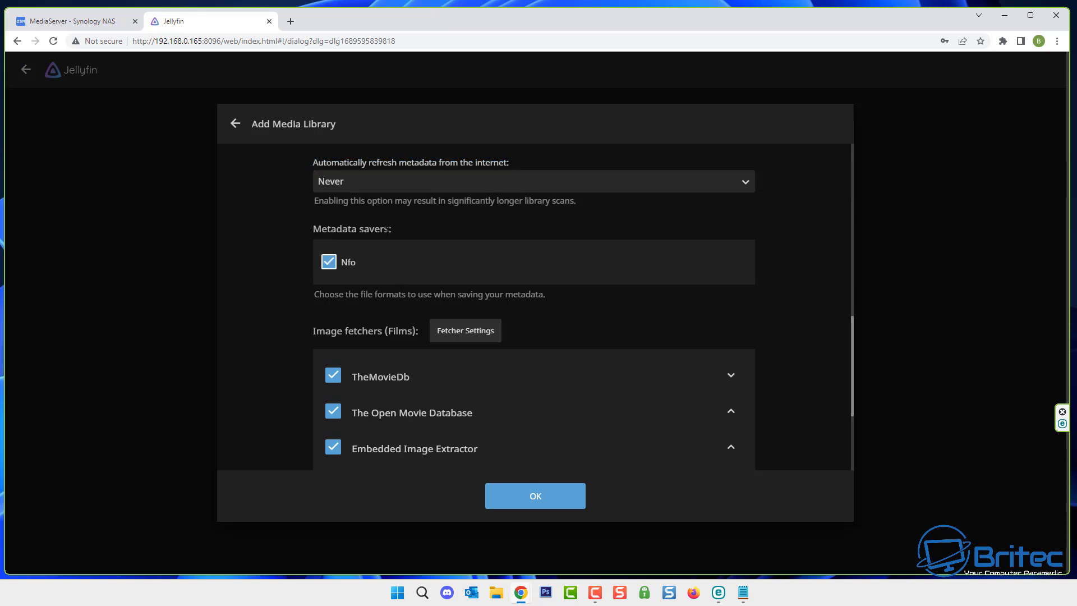
Step: Enable saving artwork into media folders, leaving both chapter image options off
scroll(716, 354, "down", 3)
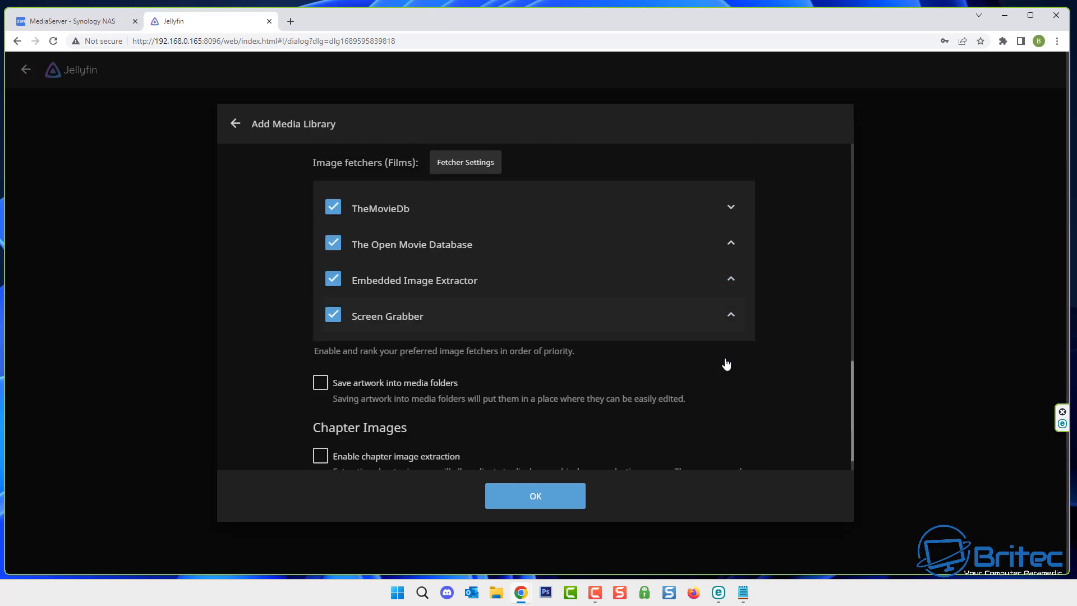
scroll(724, 361, "down", 2)
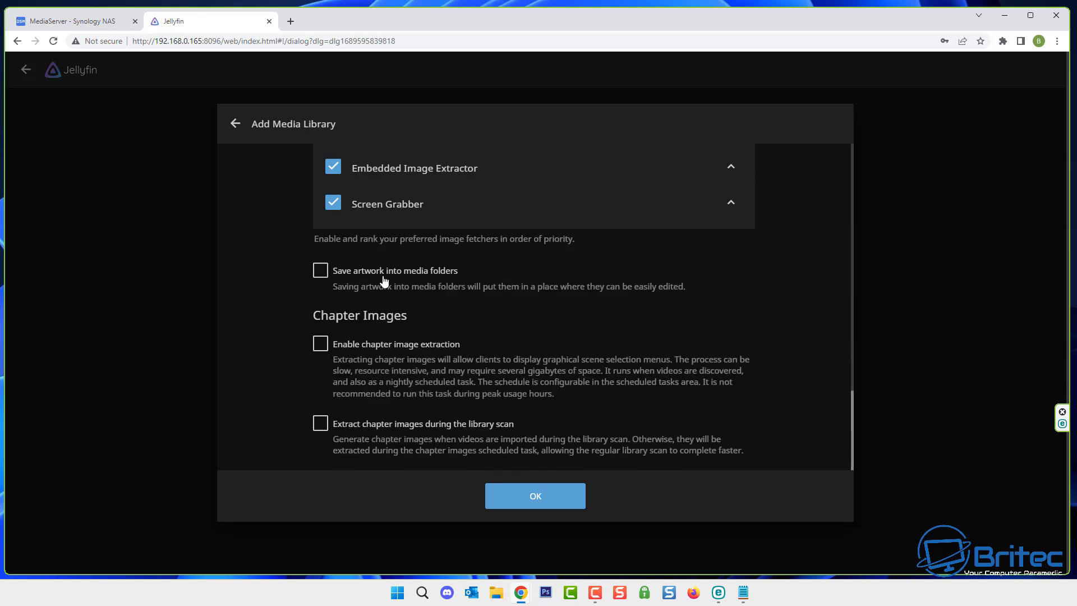
left_click(324, 276)
scroll(629, 356, "down", 1)
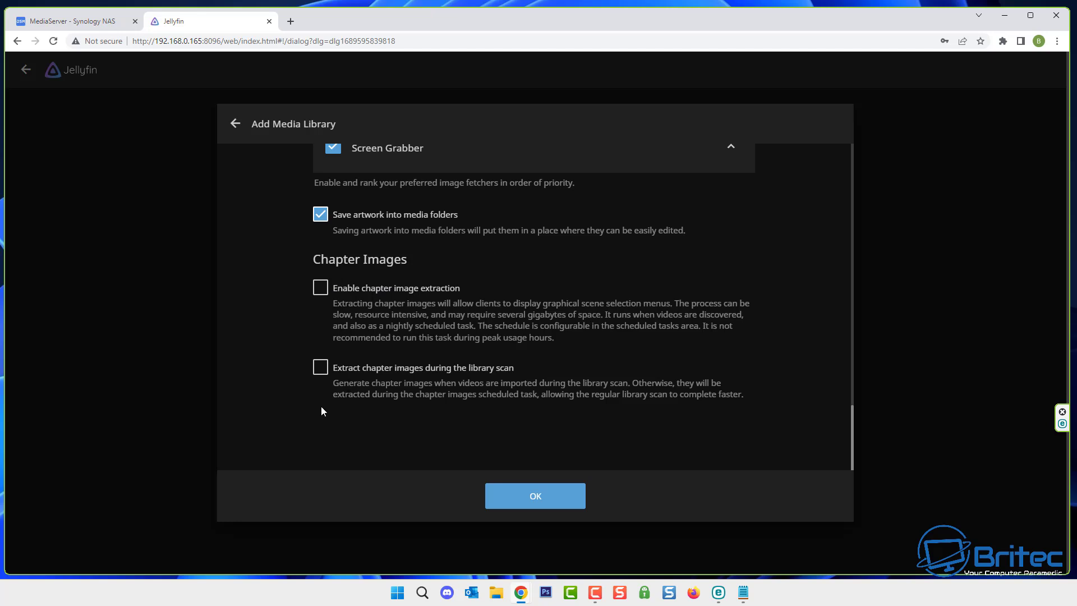
Step: Add the folder /volume1/PlexMedia/Movies to the Movies library
scroll(563, 395, "up", 8)
scroll(560, 393, "up", 3)
scroll(559, 392, "down", 3)
scroll(557, 391, "up", 6)
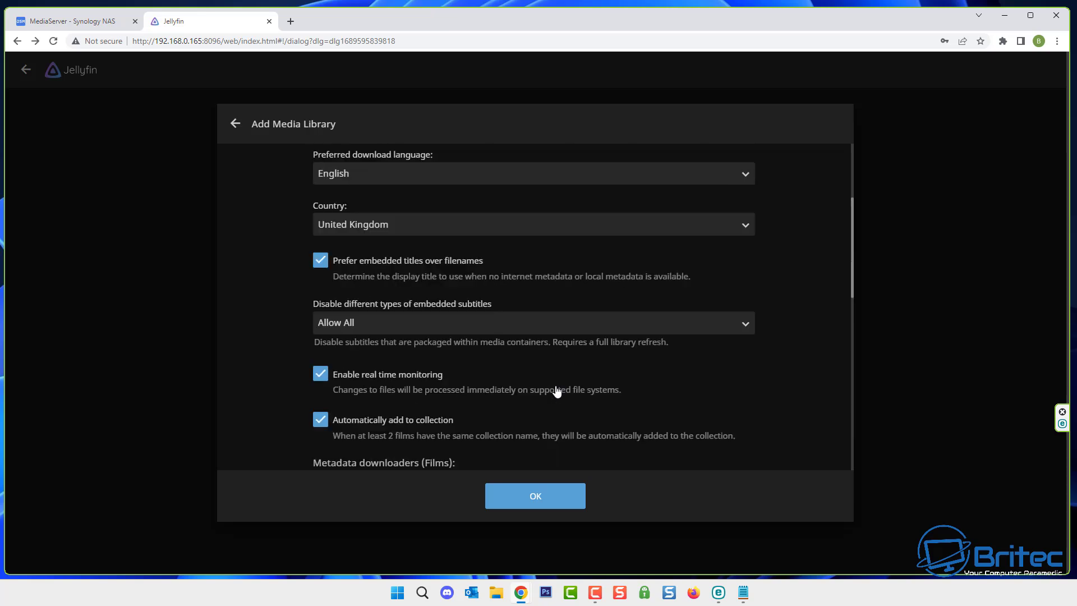
scroll(557, 391, "up", 3)
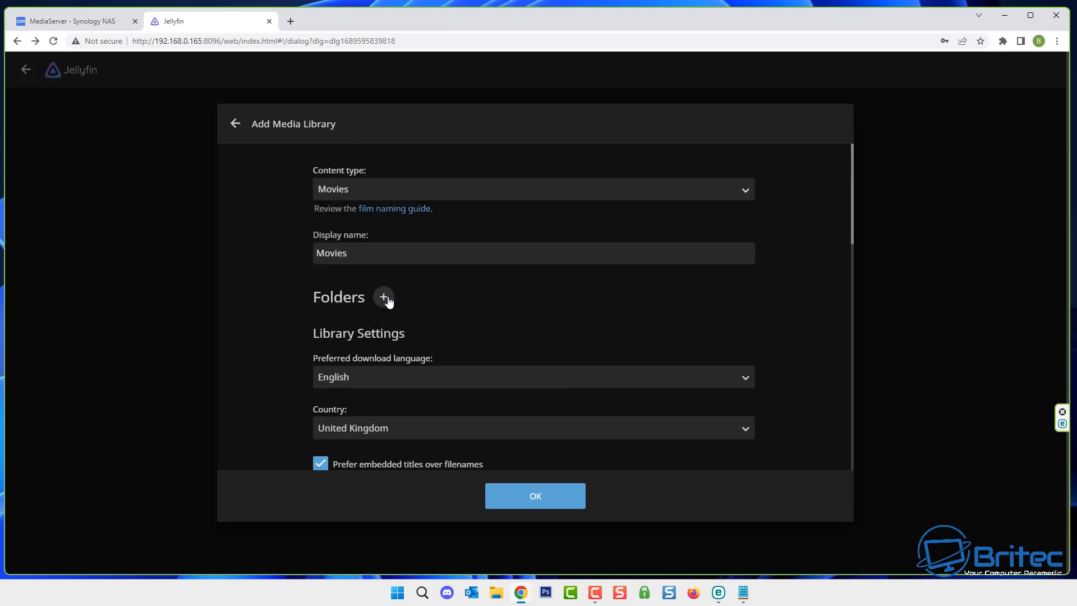
left_click(385, 299)
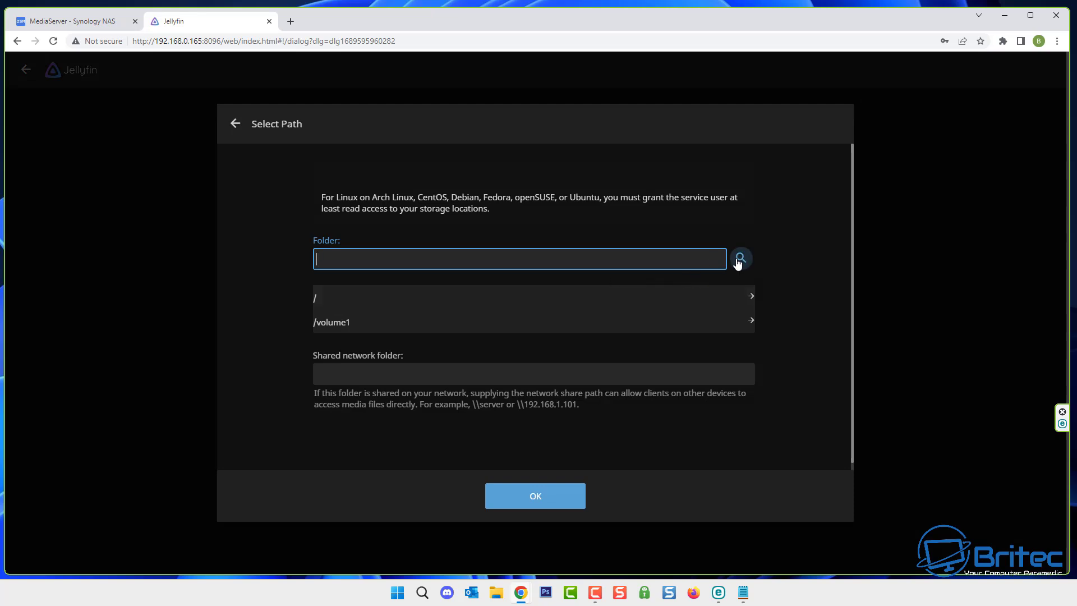
left_click(344, 323)
scroll(415, 328, "down", 3)
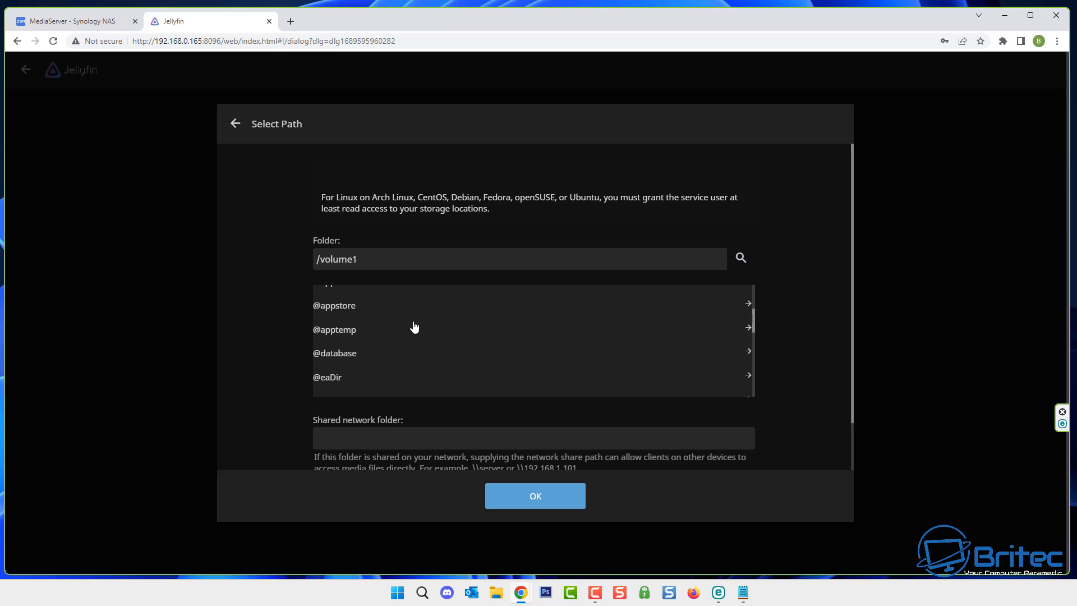
scroll(415, 327, "down", 5)
scroll(415, 327, "down", 3)
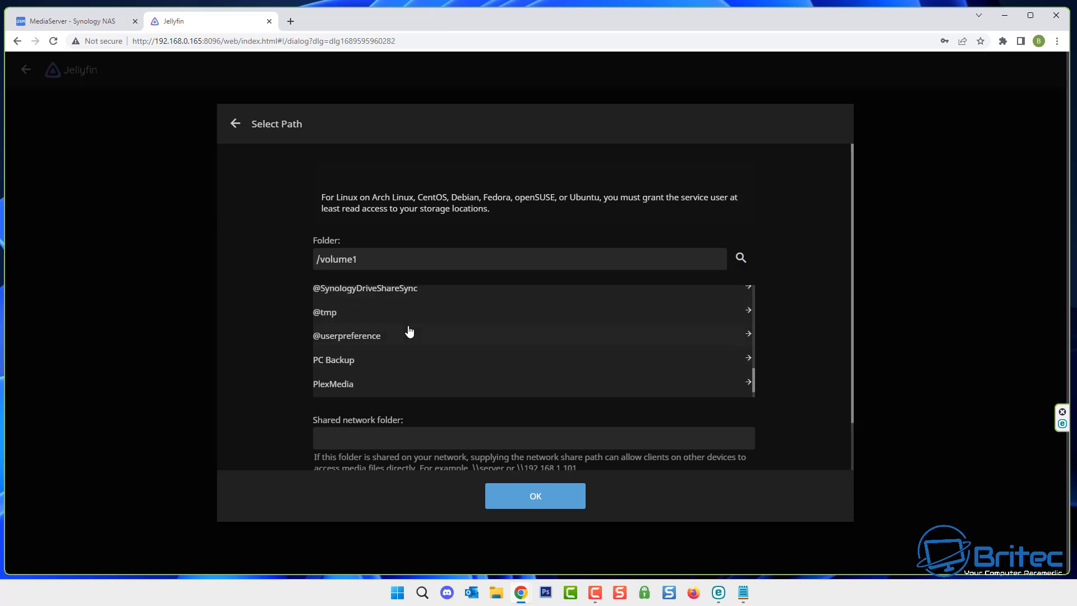
scroll(410, 332, "down", 1)
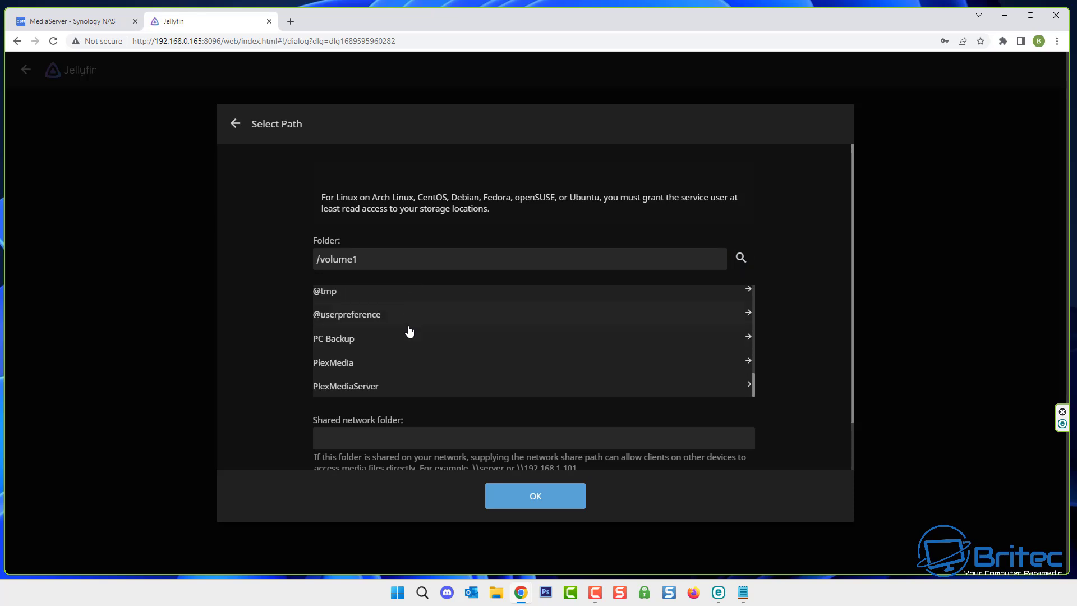
left_click(367, 364)
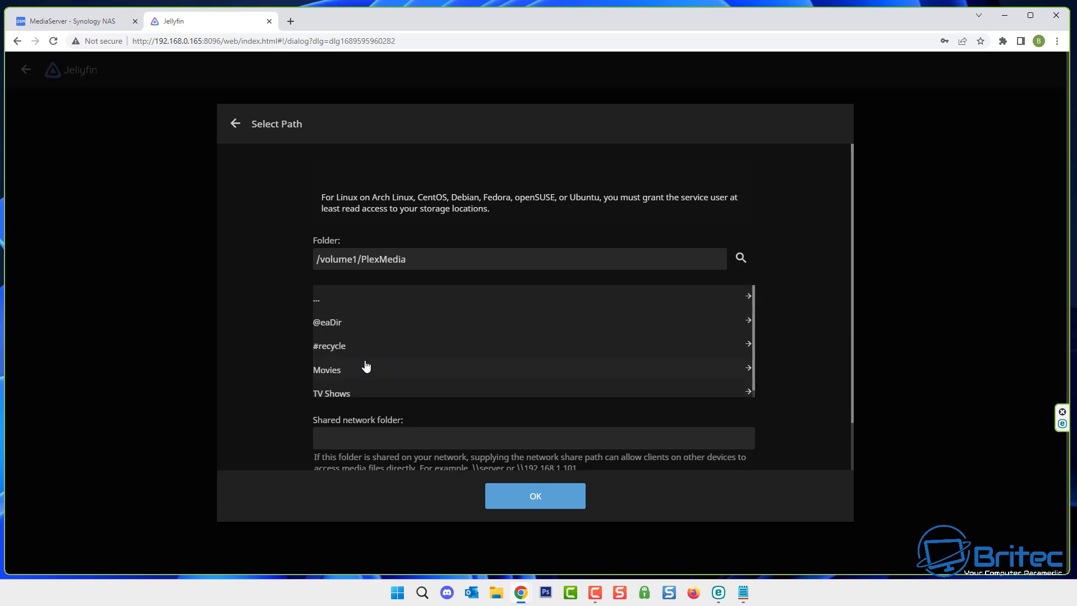
scroll(517, 350, "down", 1)
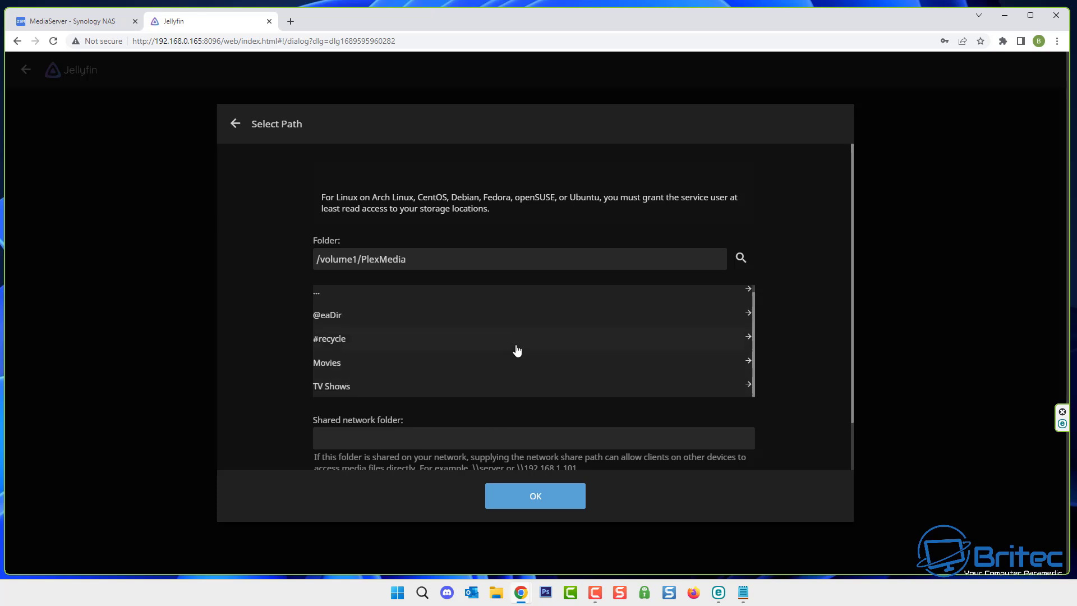
left_click(392, 369)
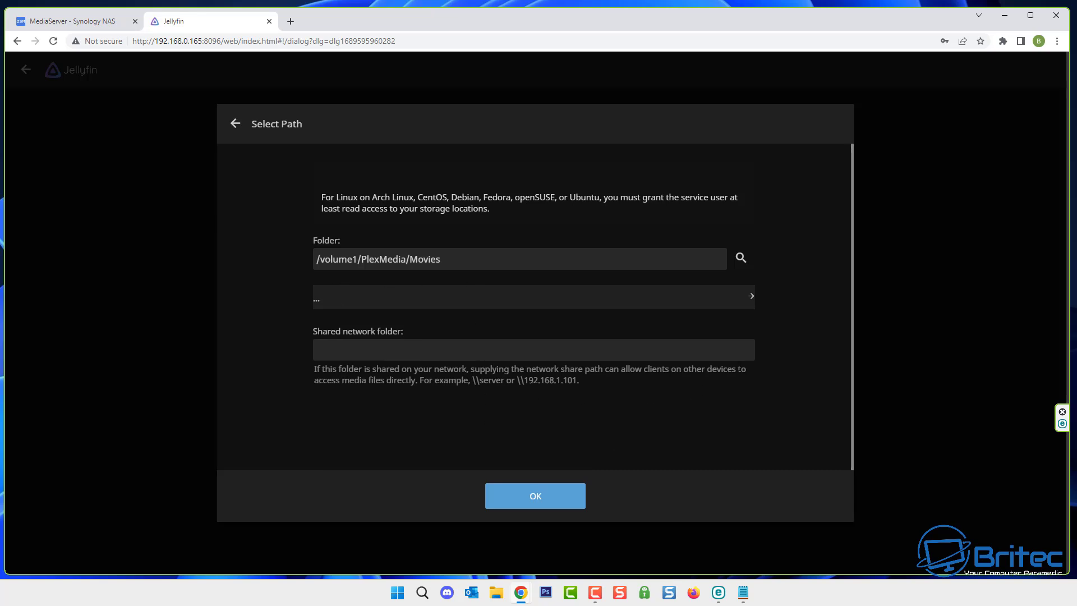
left_click(538, 499)
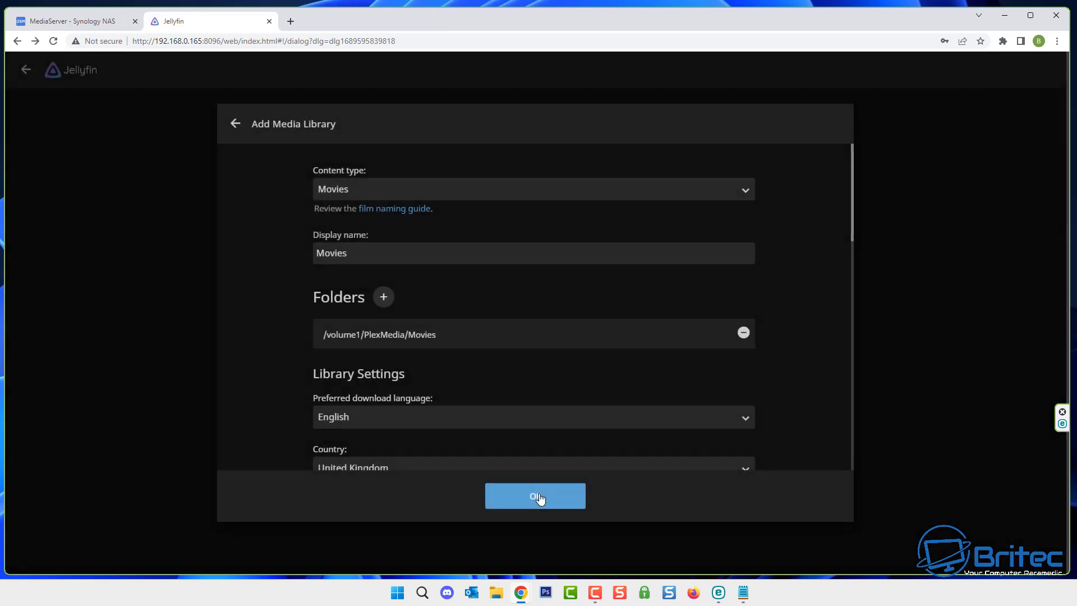
Step: Review the remaining Movies library settings and create the library
scroll(611, 399, "down", 14)
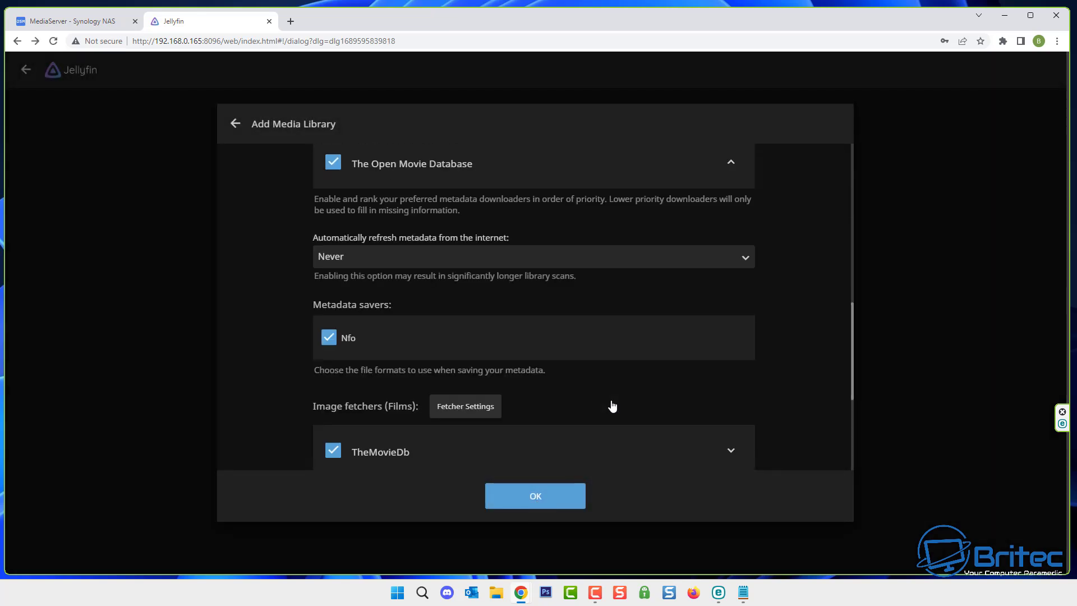
scroll(612, 405, "down", 6)
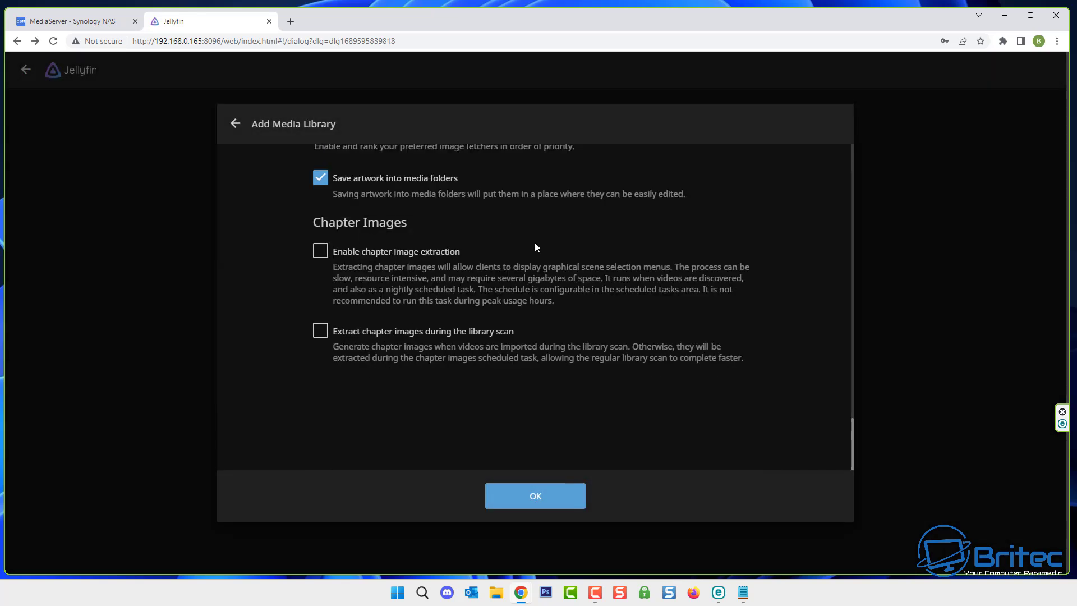
left_click(556, 501)
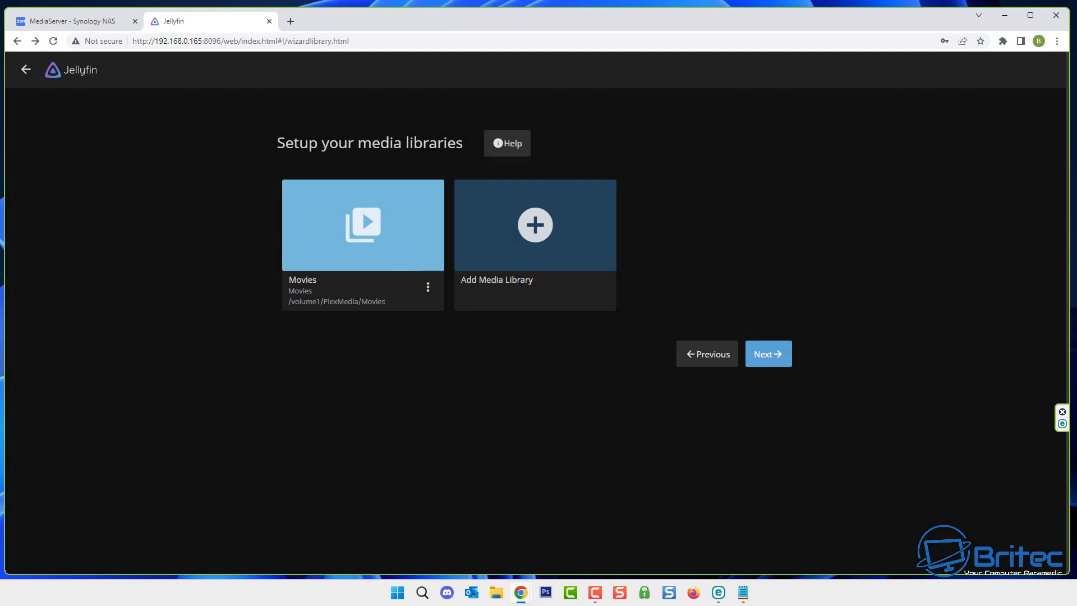
Step: Continue to the preferred metadata language, keep English, set the country to United Kingdom and proceed to remote access
key("alt+Tab")
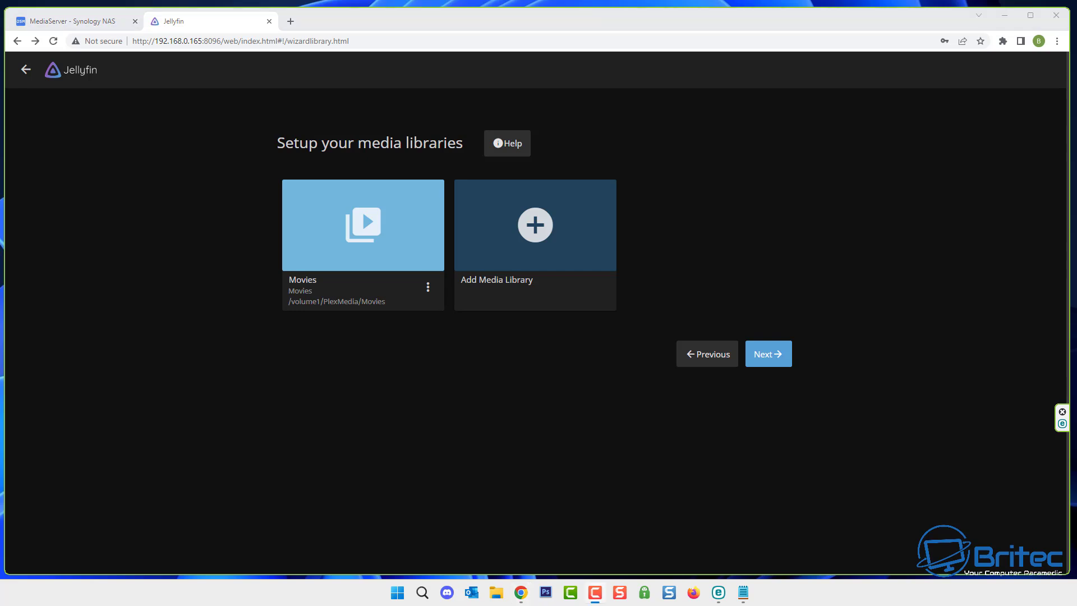
left_click(765, 356)
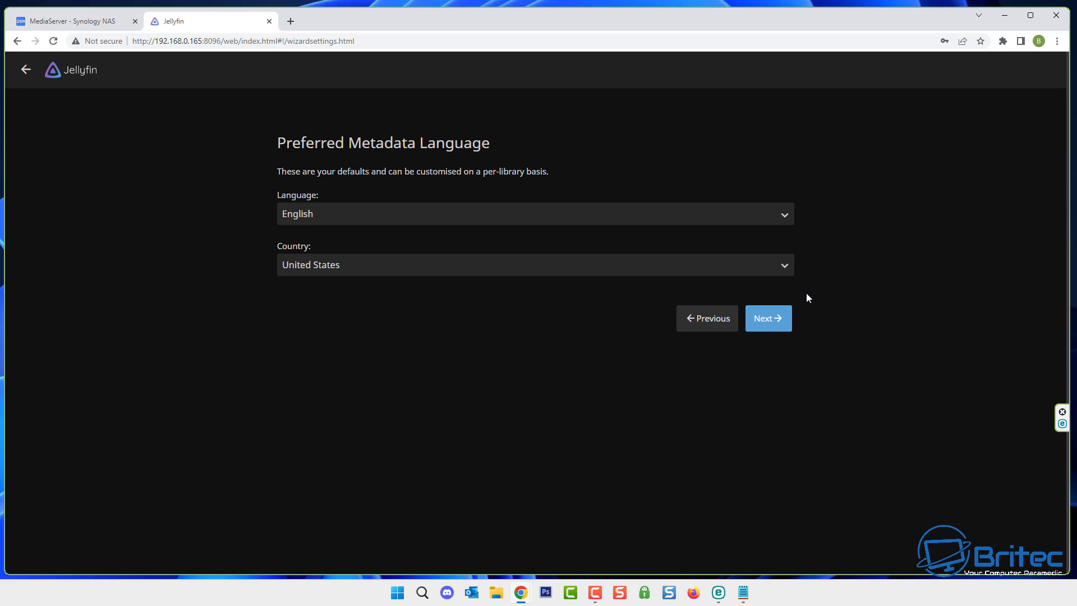
left_click(787, 265)
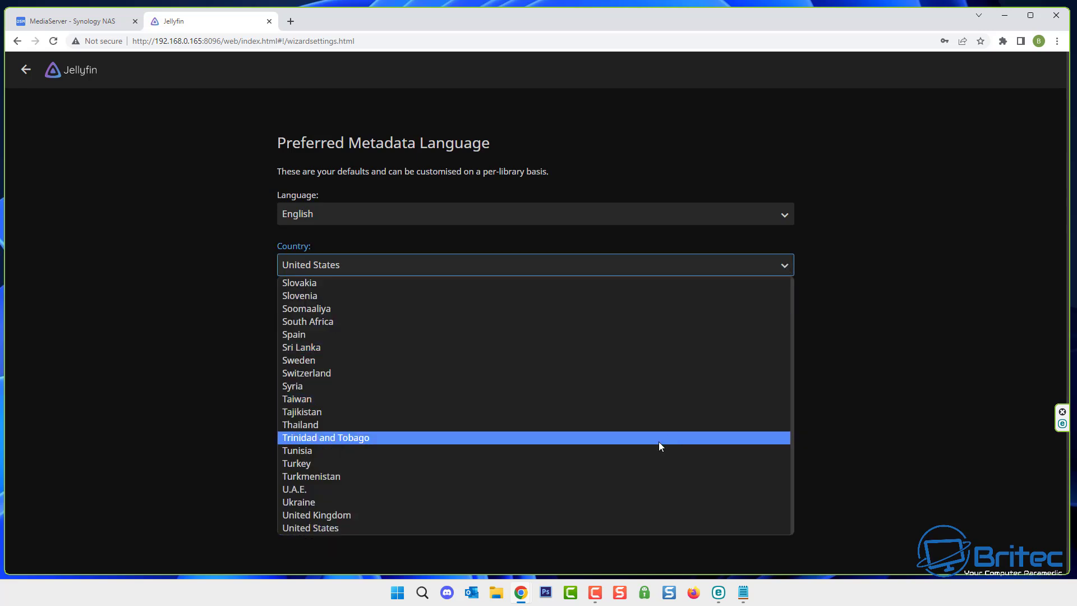
left_click(617, 514)
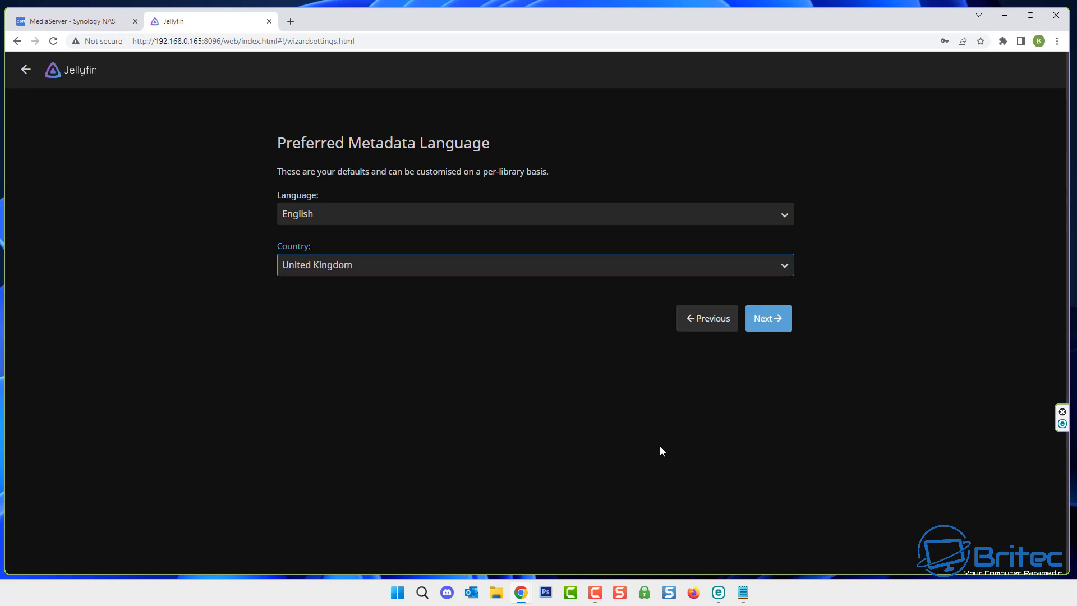
left_click(781, 326)
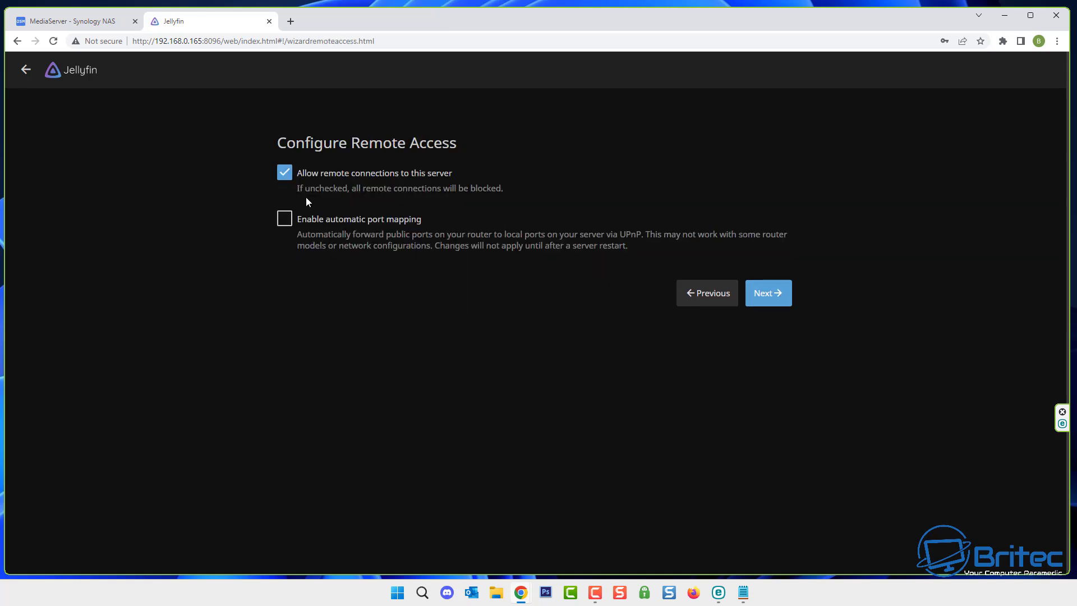
Step: Turn off remote connections to this server and finish the setup wizard
left_click(282, 179)
left_click(780, 298)
left_click(781, 239)
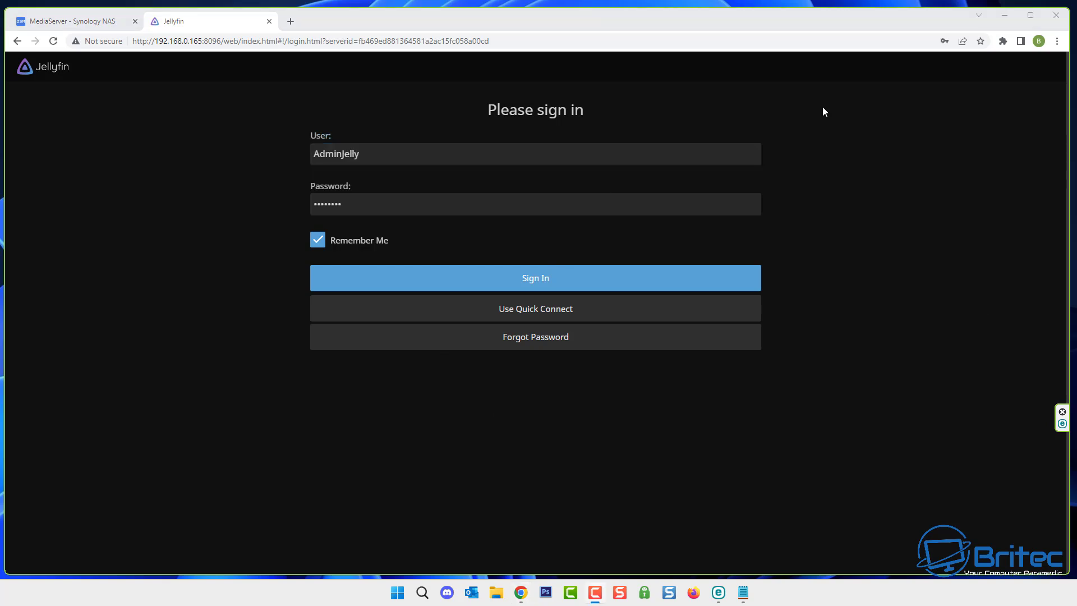
Step: Sign in to Jellyfin as AdminJelly and dismiss the browser's offer to save the password
left_click(521, 275)
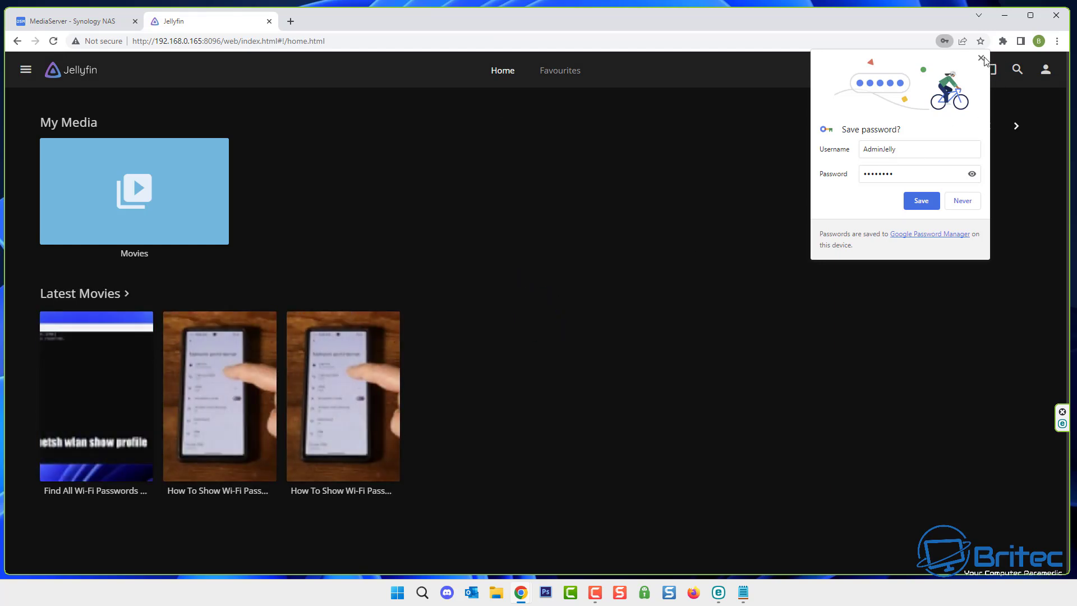
left_click(982, 58)
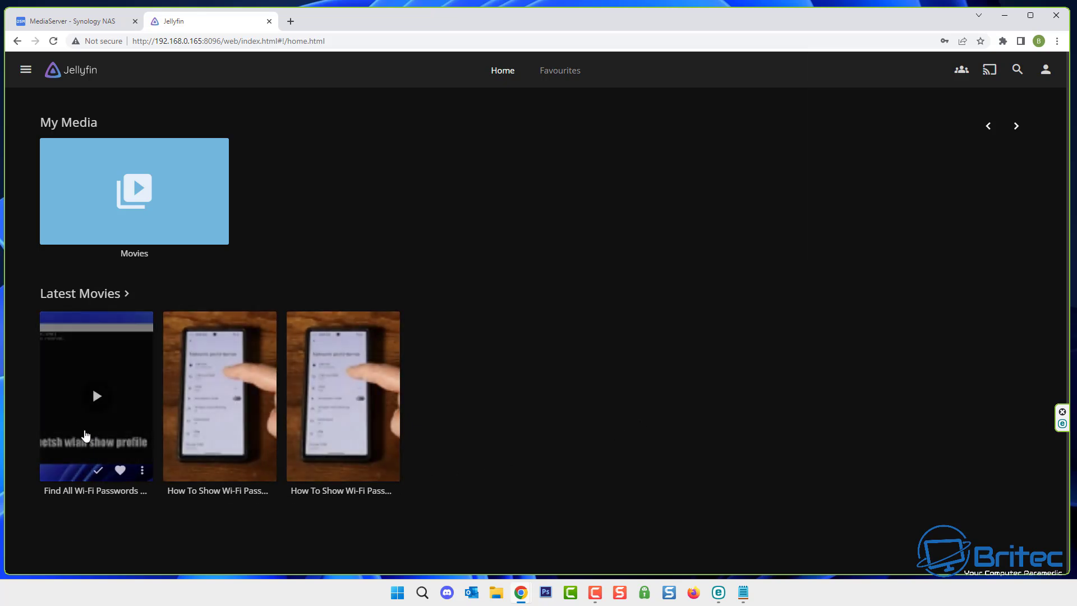
Step: Open the video "Find All Wi-Fi Passwords On Windows Computer" from Latest Movies and play it
left_click(73, 428)
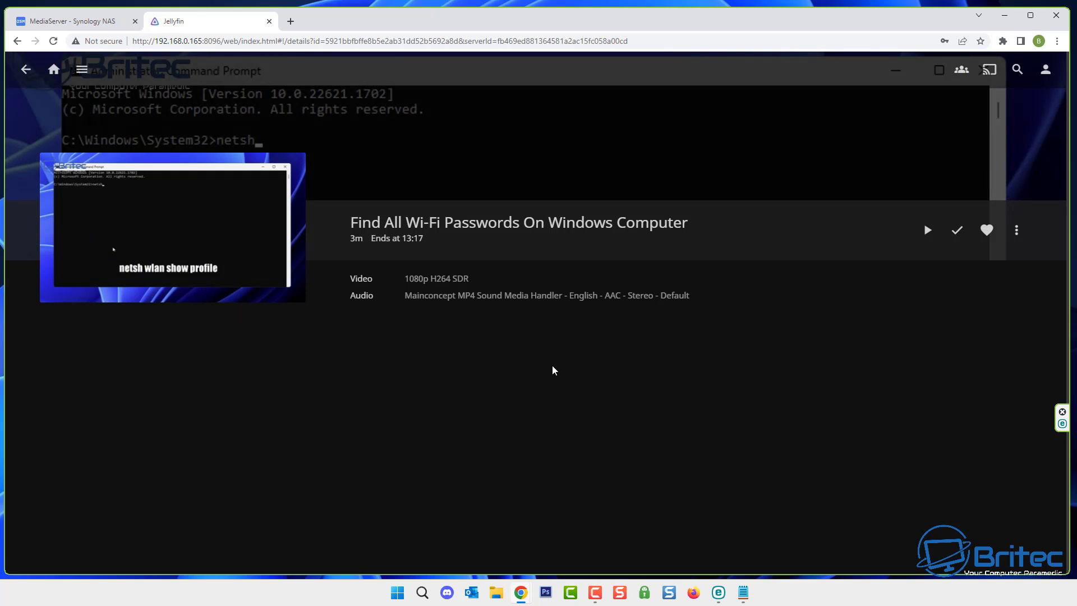
left_click(927, 230)
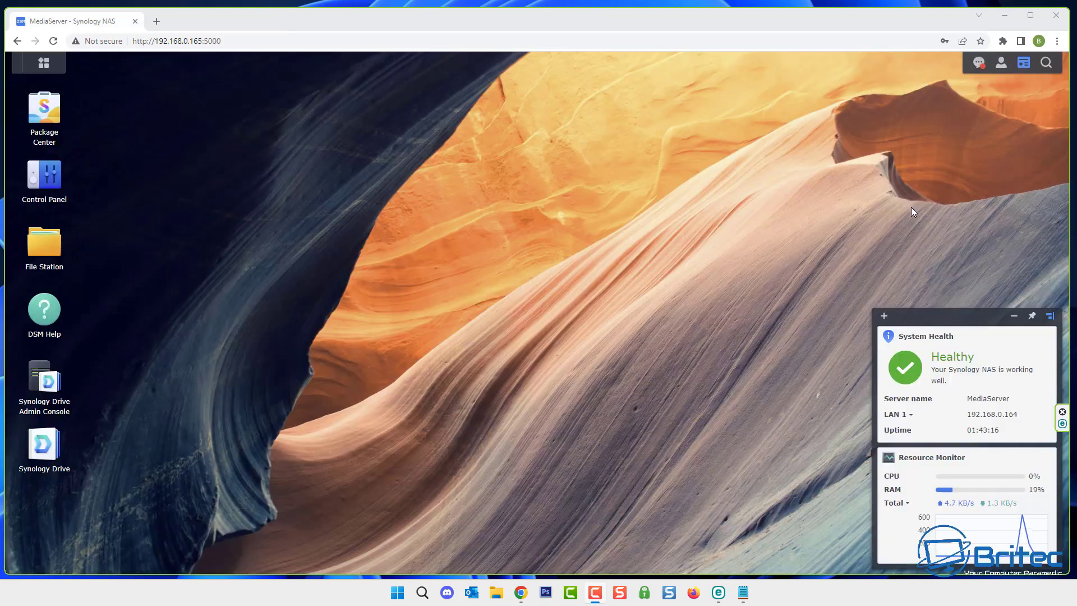
Step: Uninstall the Jellyfin package from the NAS, choosing to erase all of its package data files
left_click(46, 115)
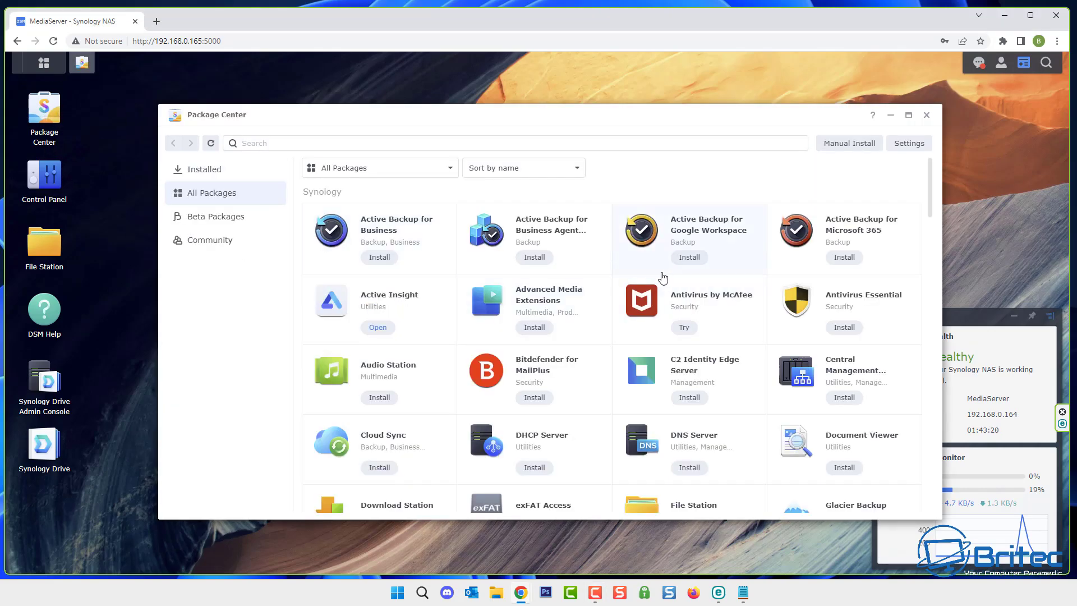
left_click(205, 169)
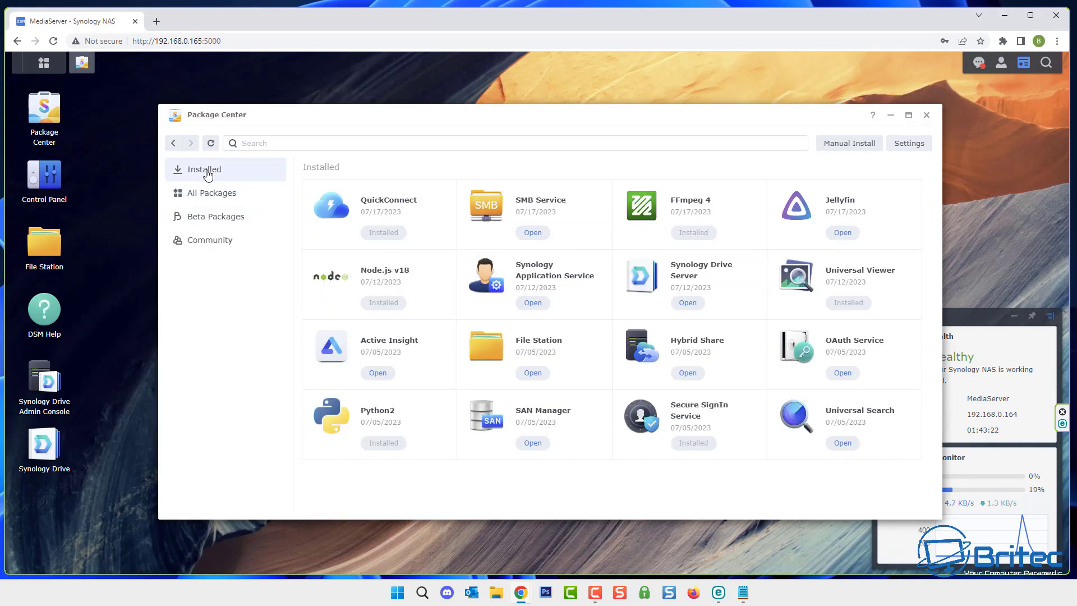
left_click(881, 219)
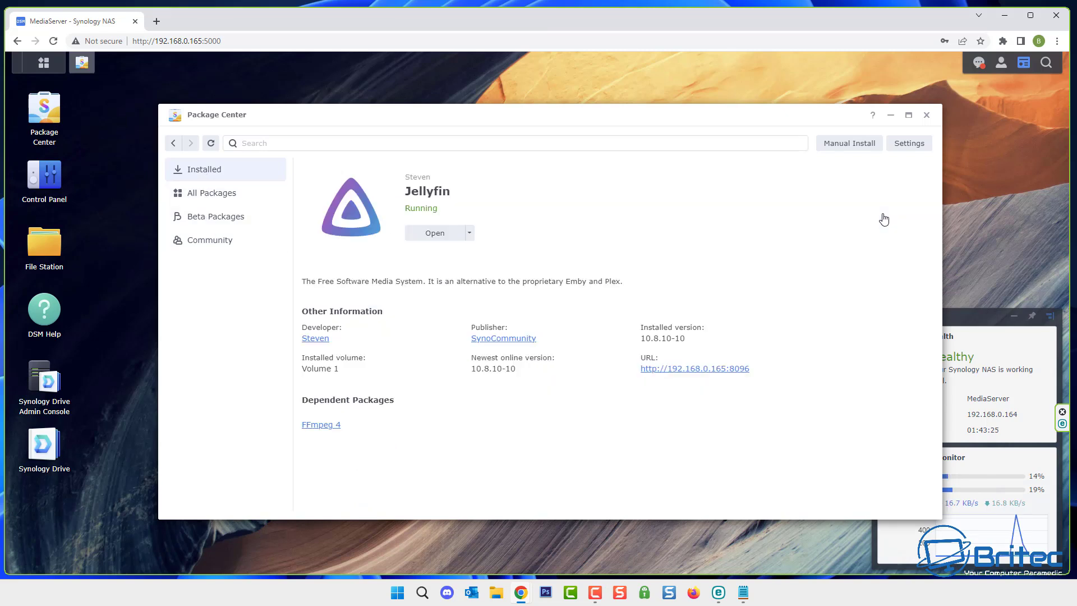
left_click(470, 234)
left_click(455, 272)
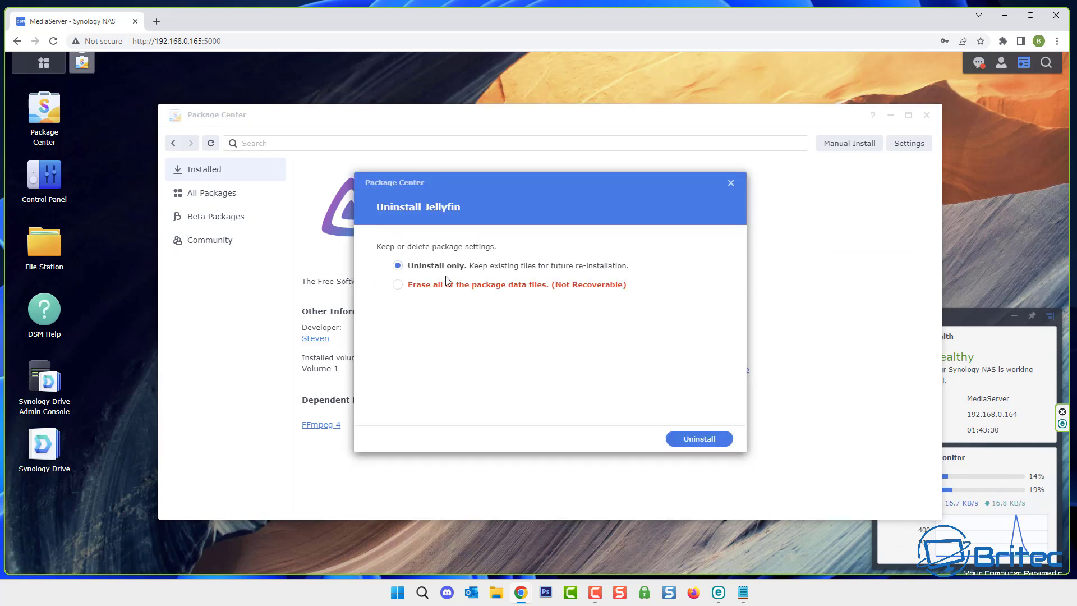
left_click(398, 285)
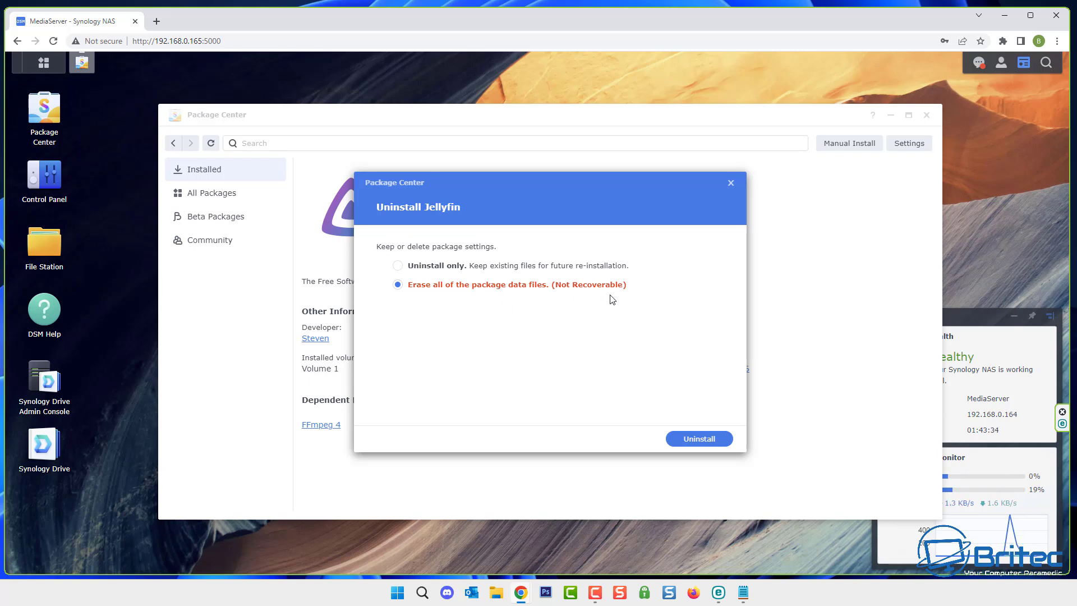
left_click(705, 437)
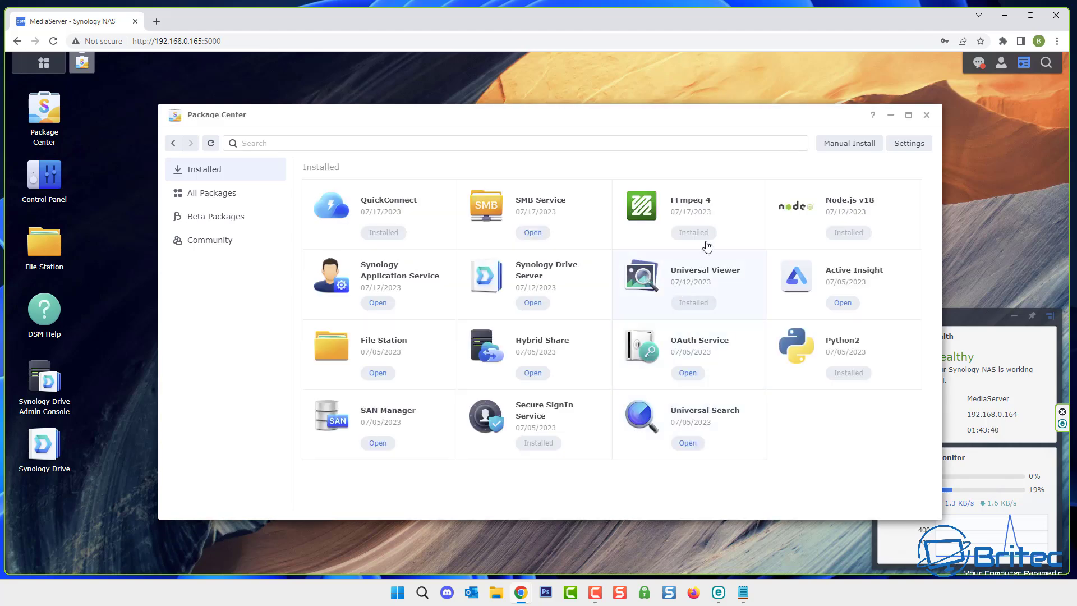
Step: Uninstall the FFmpeg 4 package, erasing all of its package data files as well
left_click(741, 209)
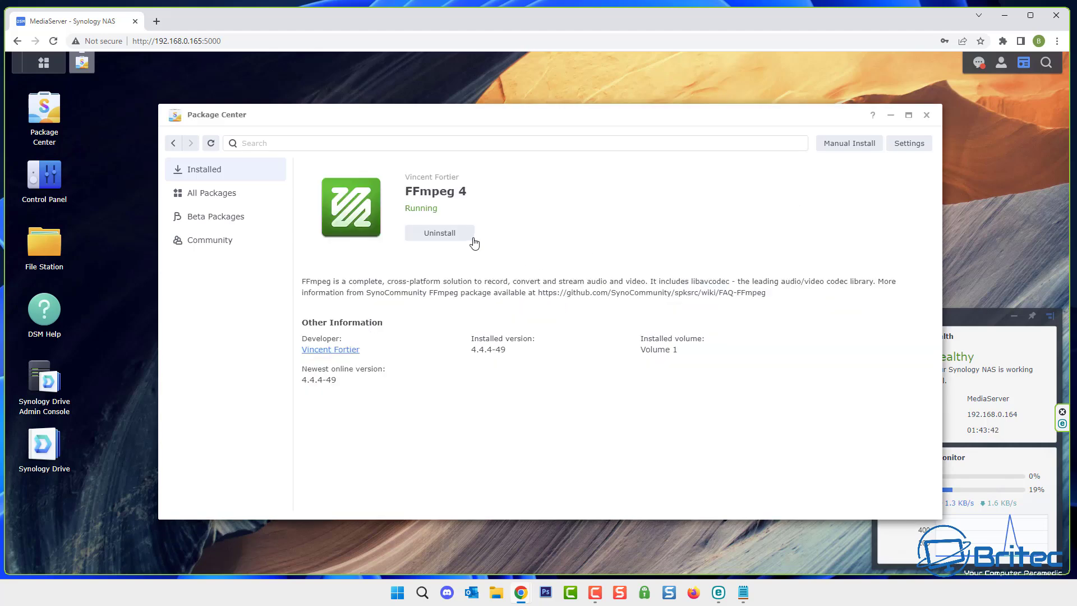
left_click(453, 234)
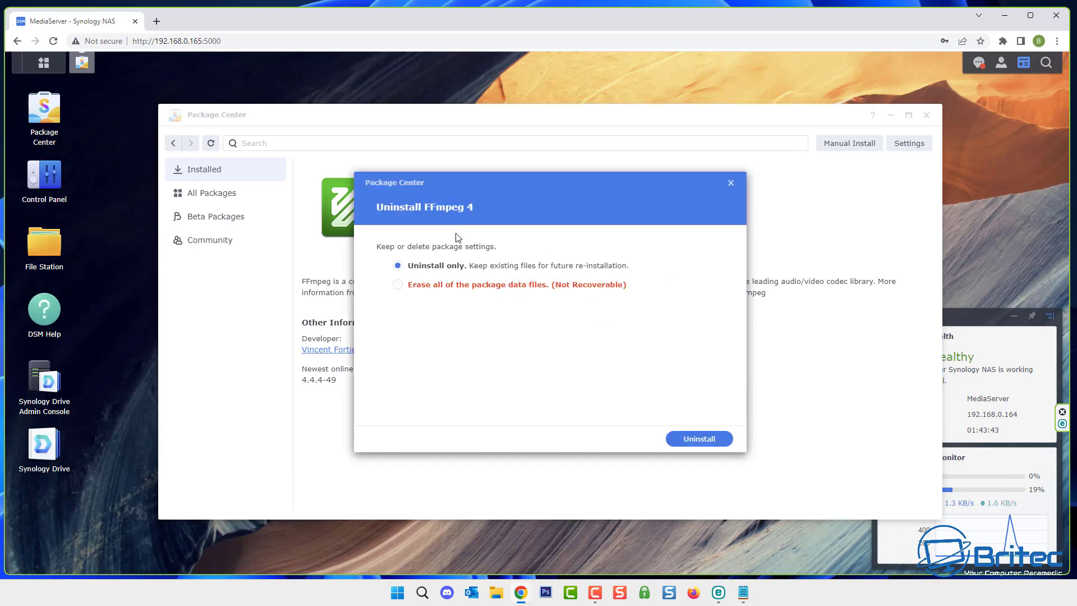
left_click(427, 288)
left_click(713, 439)
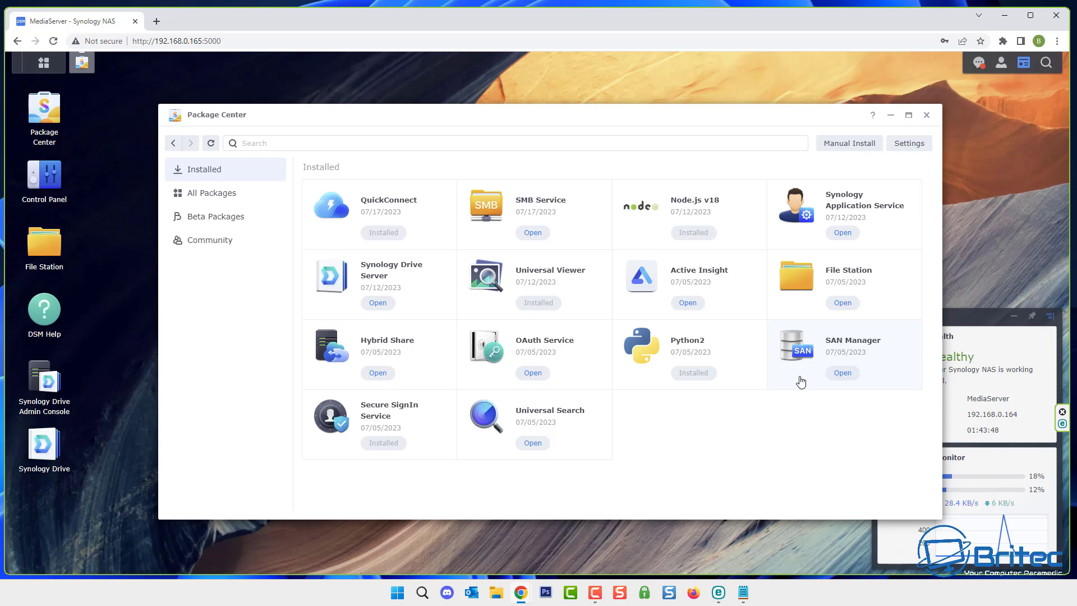
Step: Delete the SynoCommunity package source, save the package settings and close Package Center
left_click(275, 249)
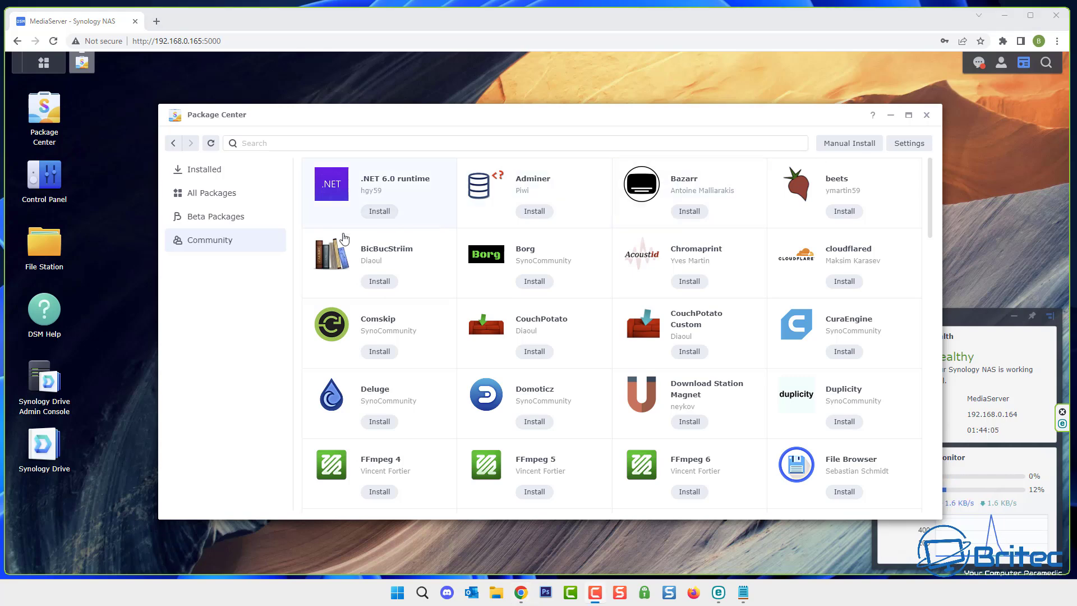
left_click(925, 146)
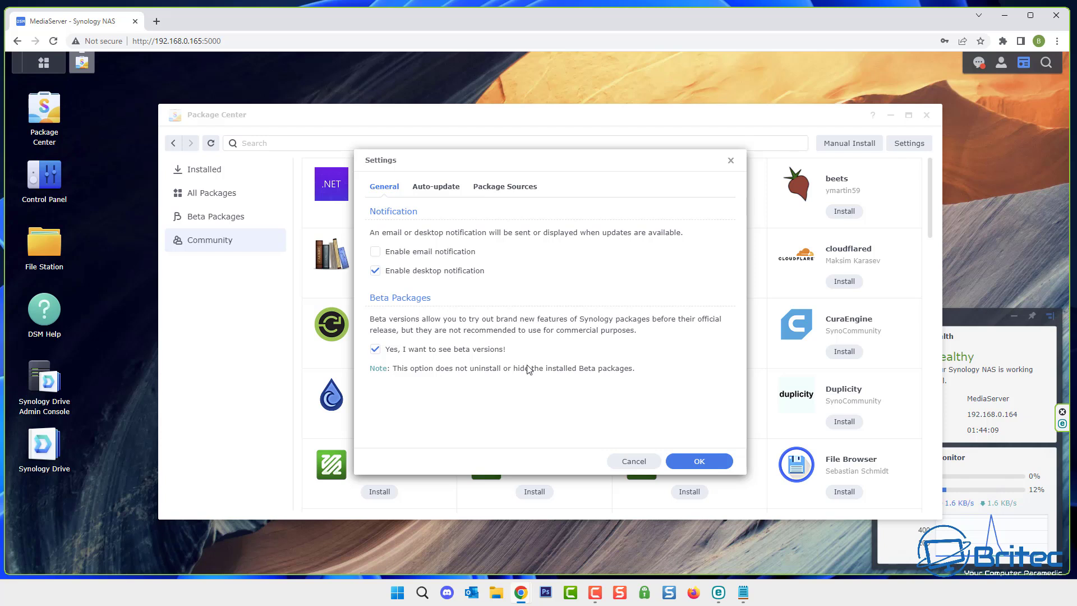
left_click(501, 189)
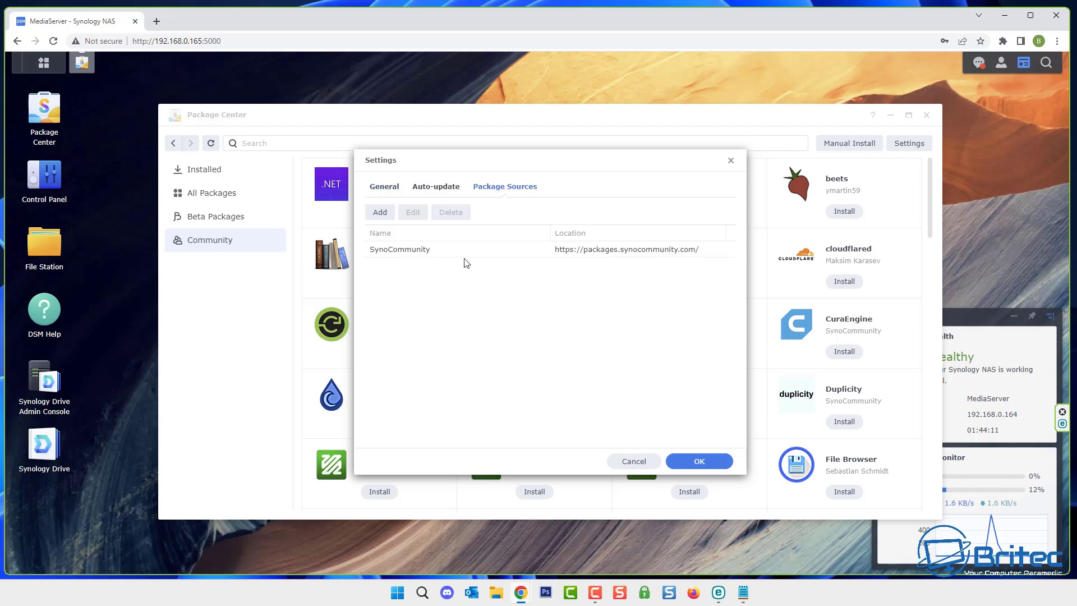
left_click(496, 252)
left_click(455, 214)
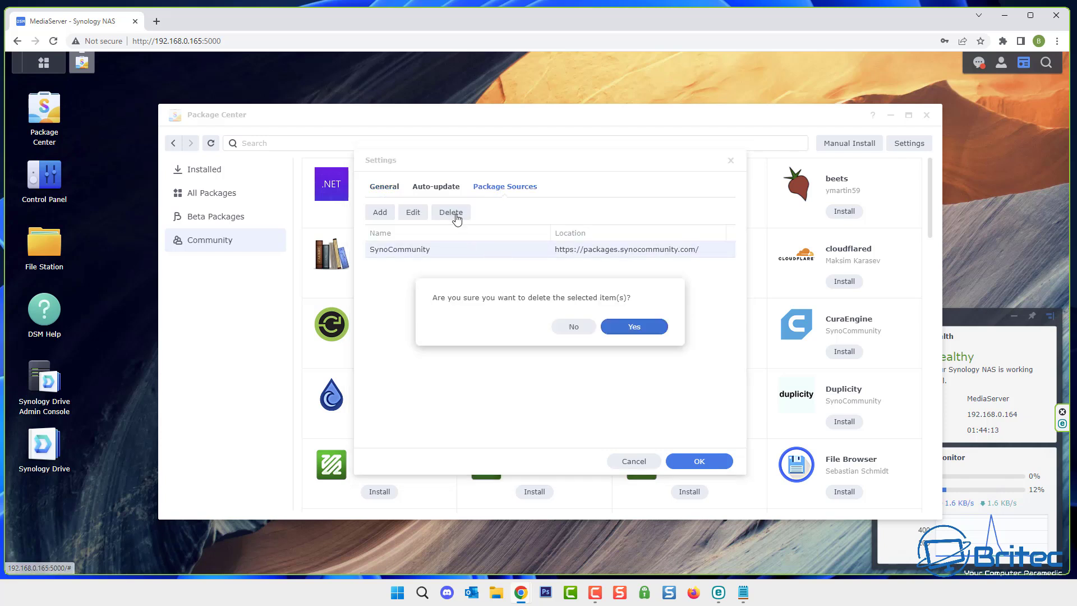
left_click(636, 329)
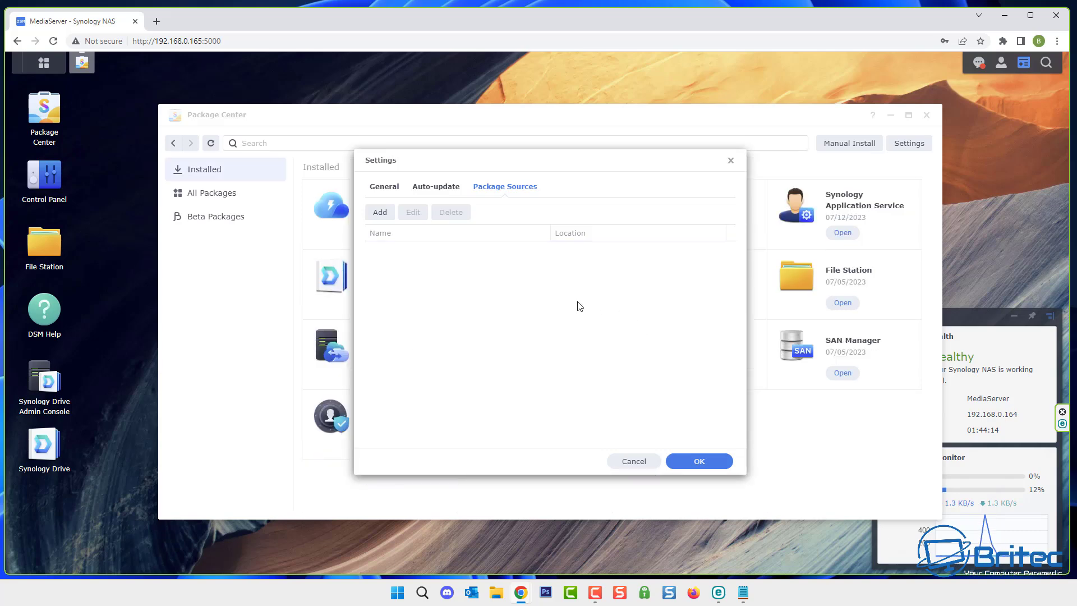
left_click(689, 464)
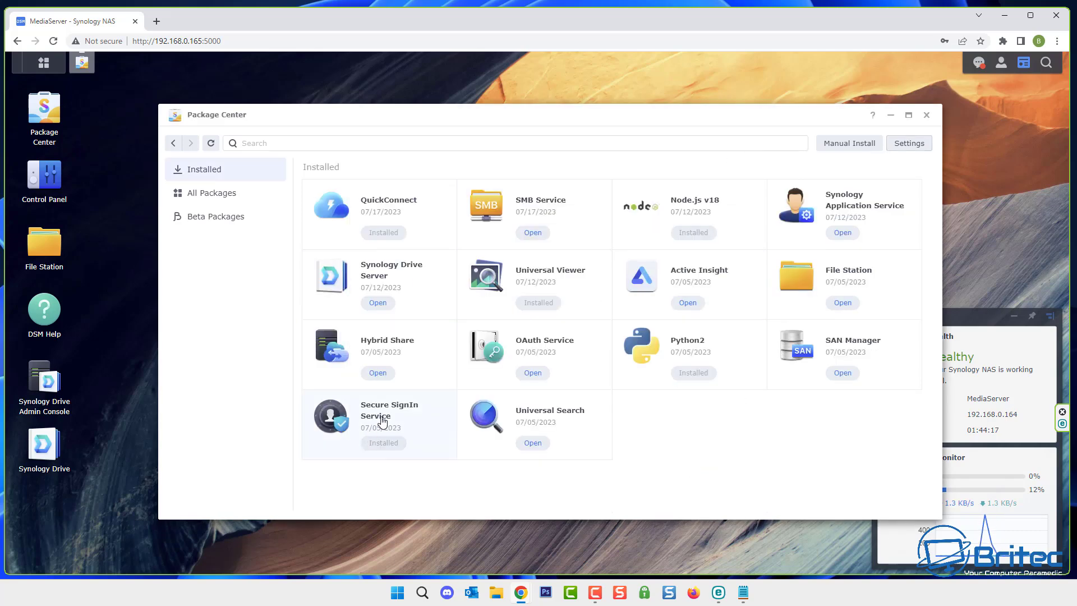
left_click(927, 116)
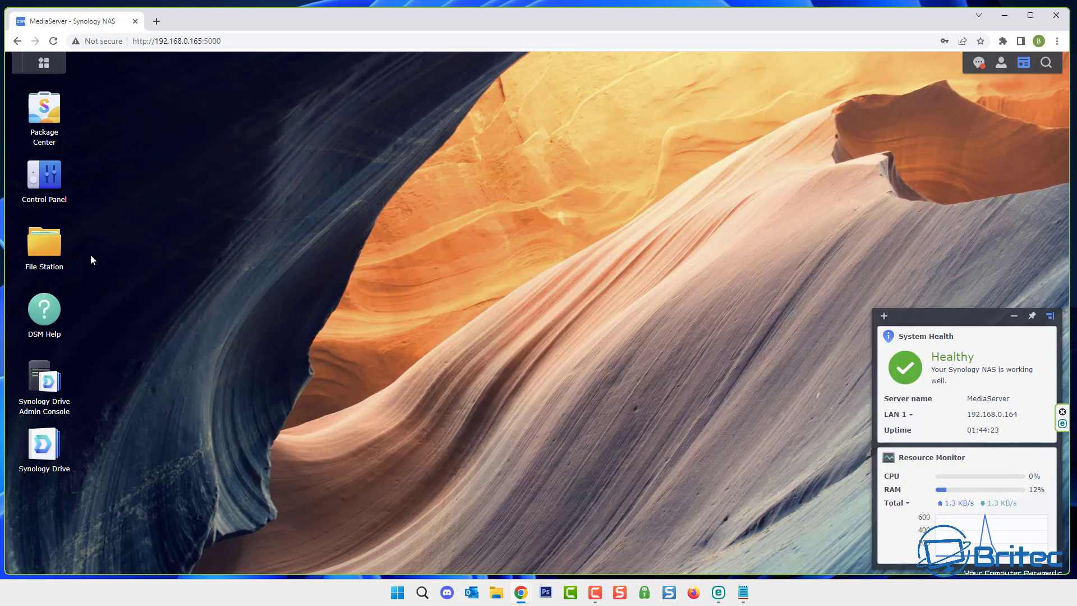
Step: Set the system internal users sc-ffmpeg and sc-jellyfin to No Access on the PlexMedia shared folder and save
left_click(51, 178)
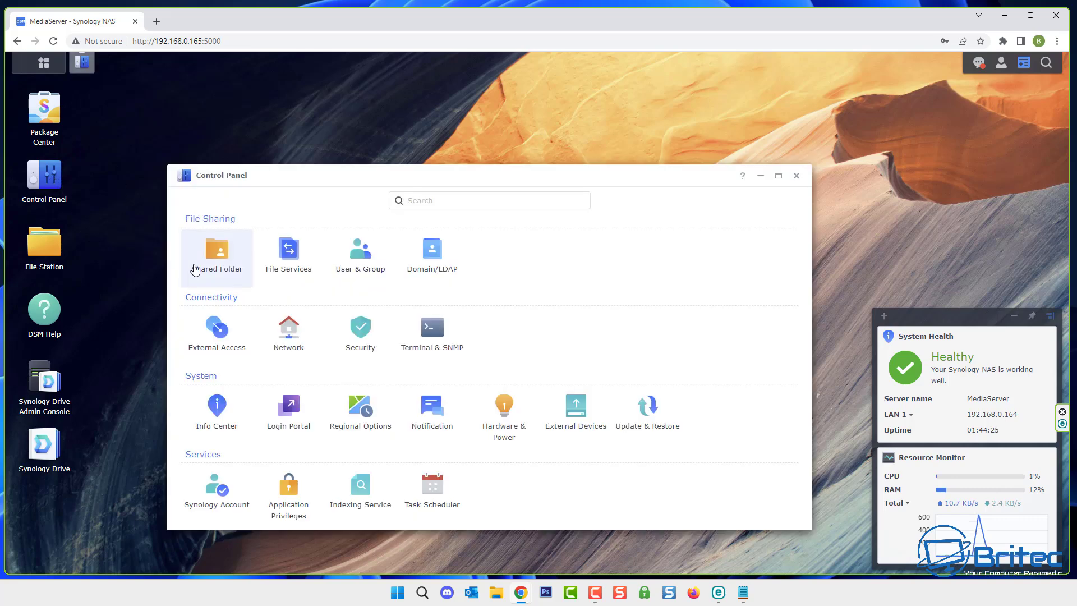
left_click(205, 251)
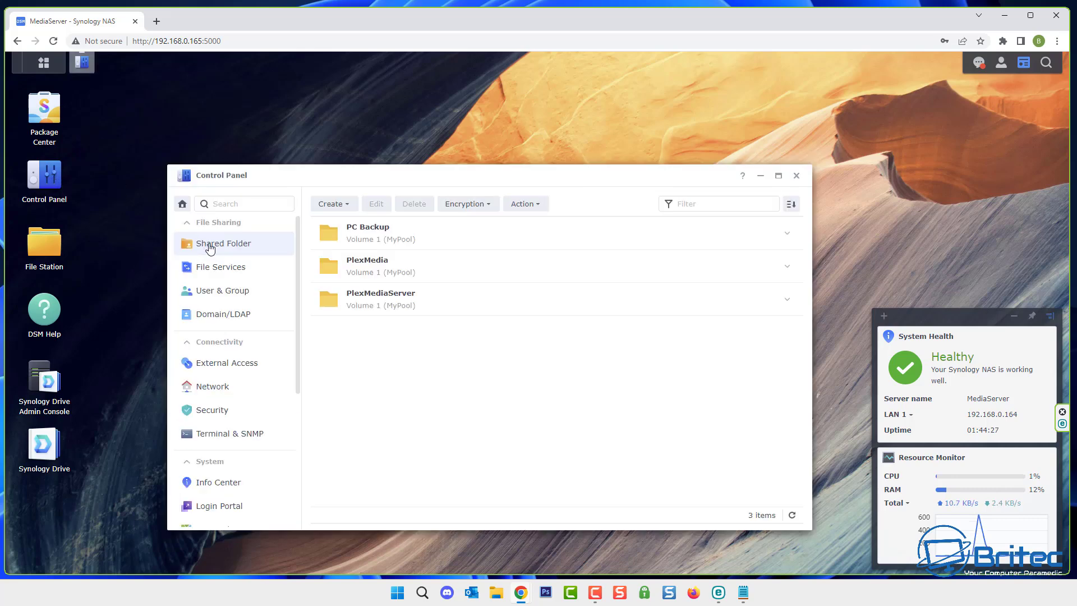
left_click(387, 259)
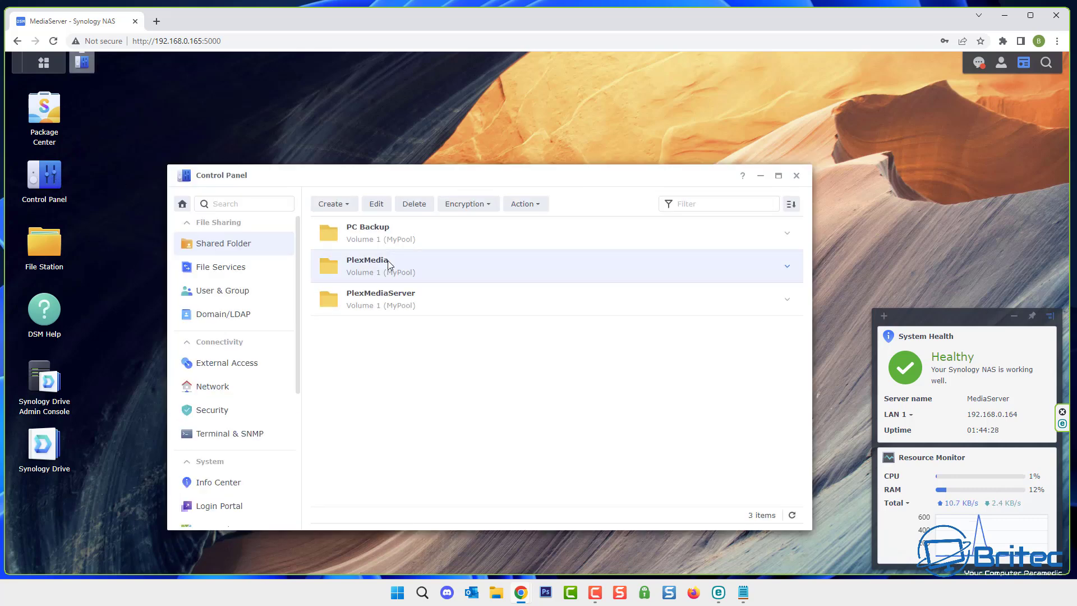
left_click(383, 206)
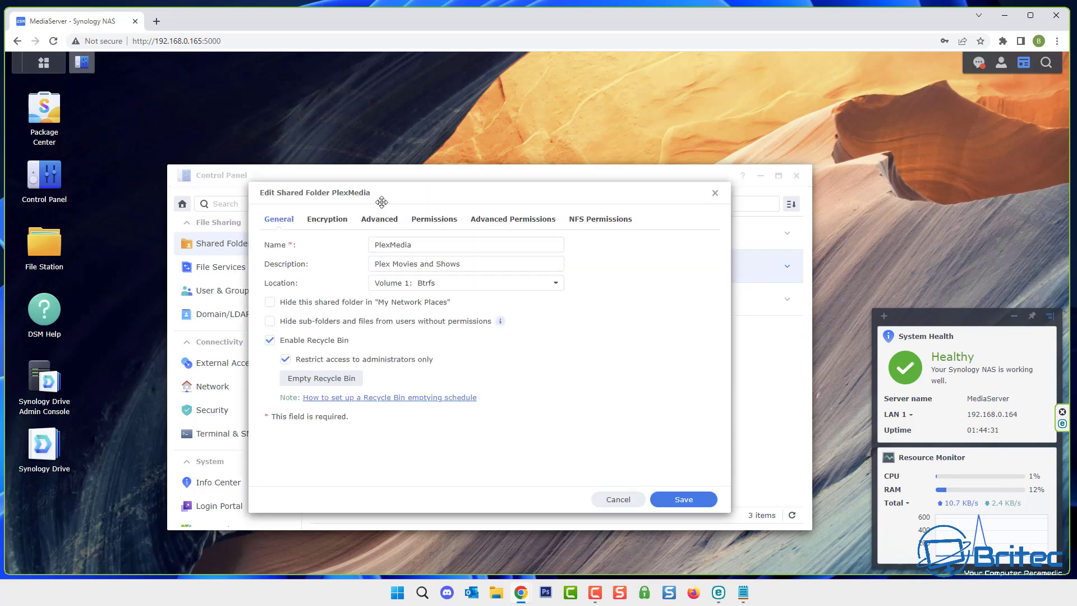
left_click(431, 226)
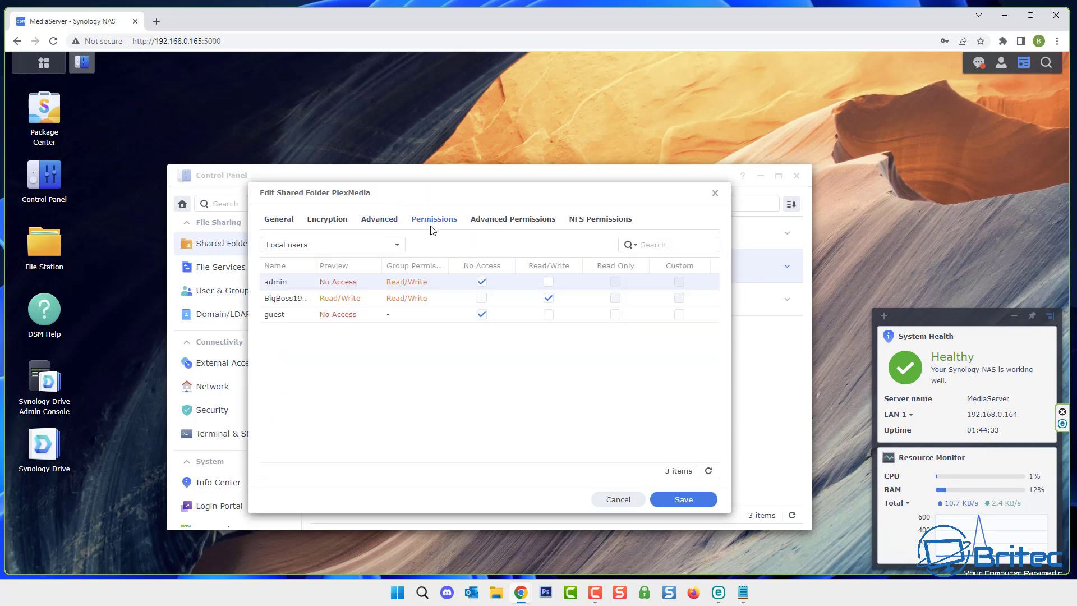
left_click(390, 245)
left_click(356, 268)
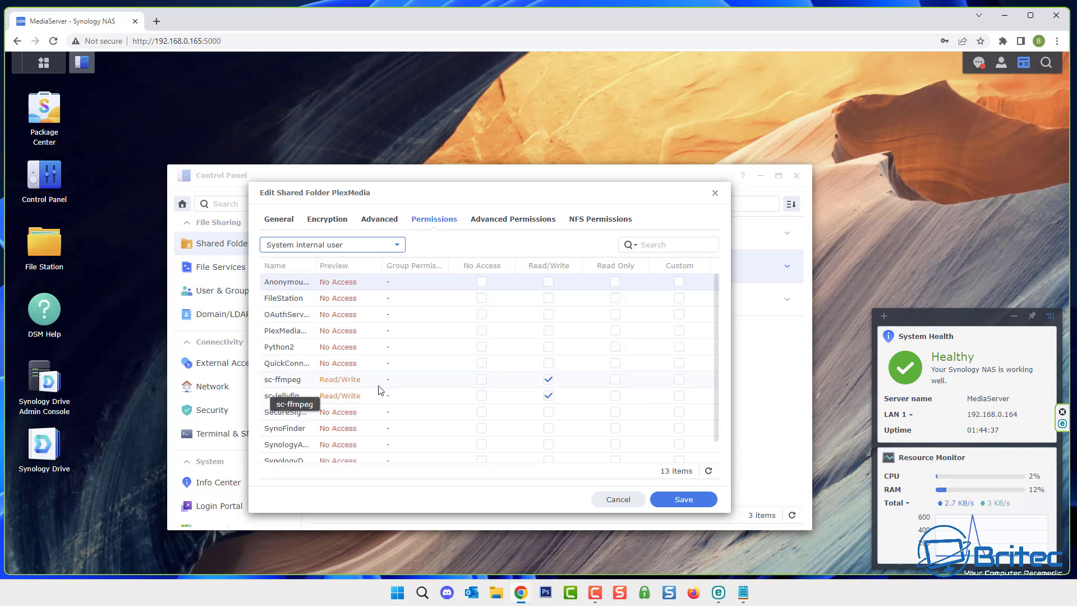
left_click(481, 380)
left_click(481, 395)
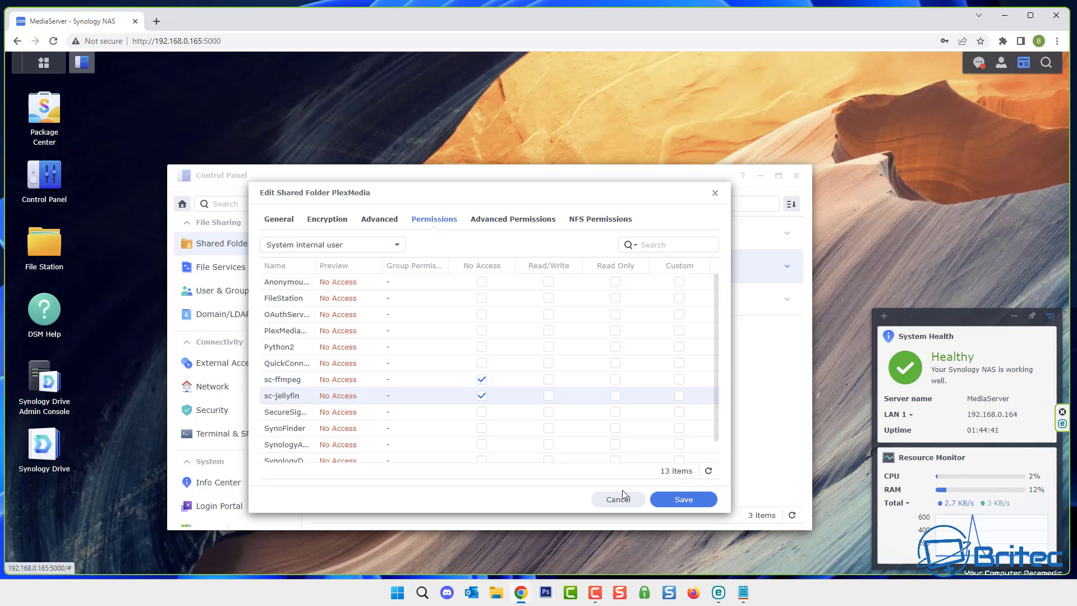
left_click(673, 499)
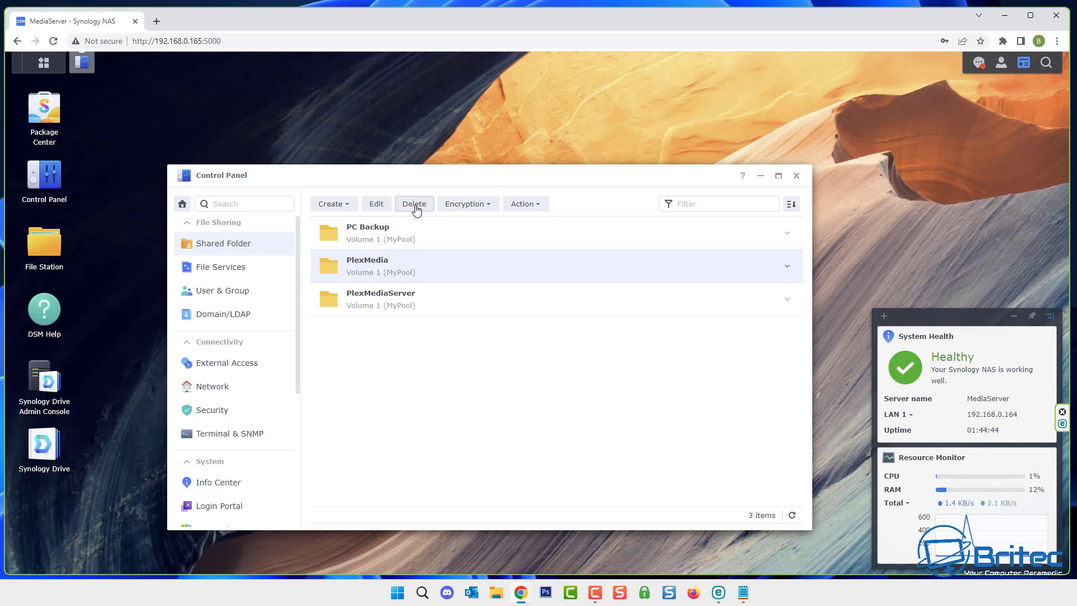
Step: Reopen the PlexMedia shared folder's permissions and check the sc-ffmpeg and sc-jellyfin entries among the system internal users
left_click(374, 204)
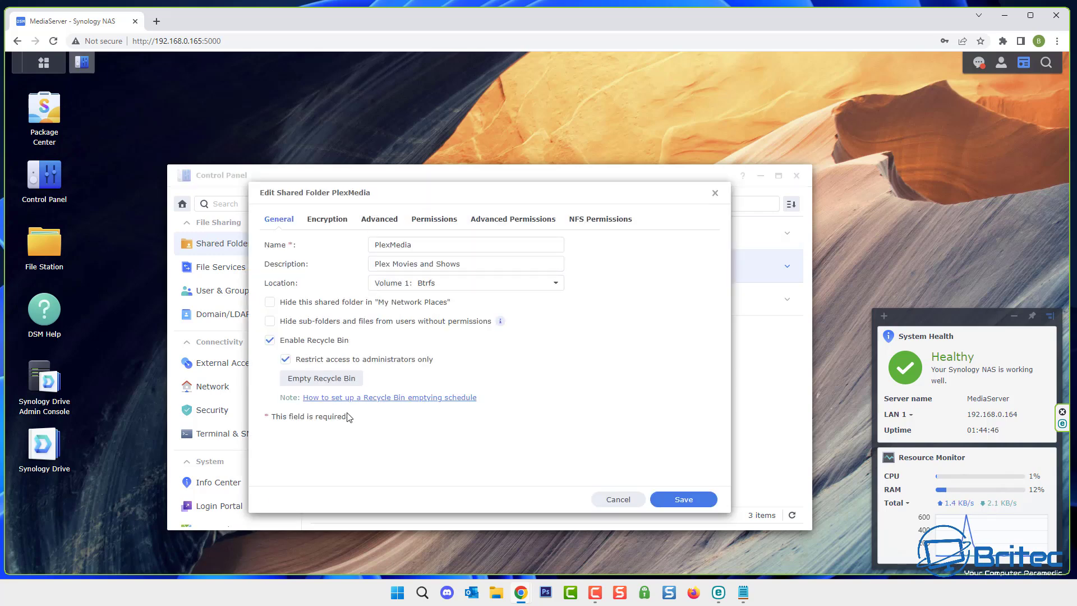
left_click(426, 218)
left_click(308, 245)
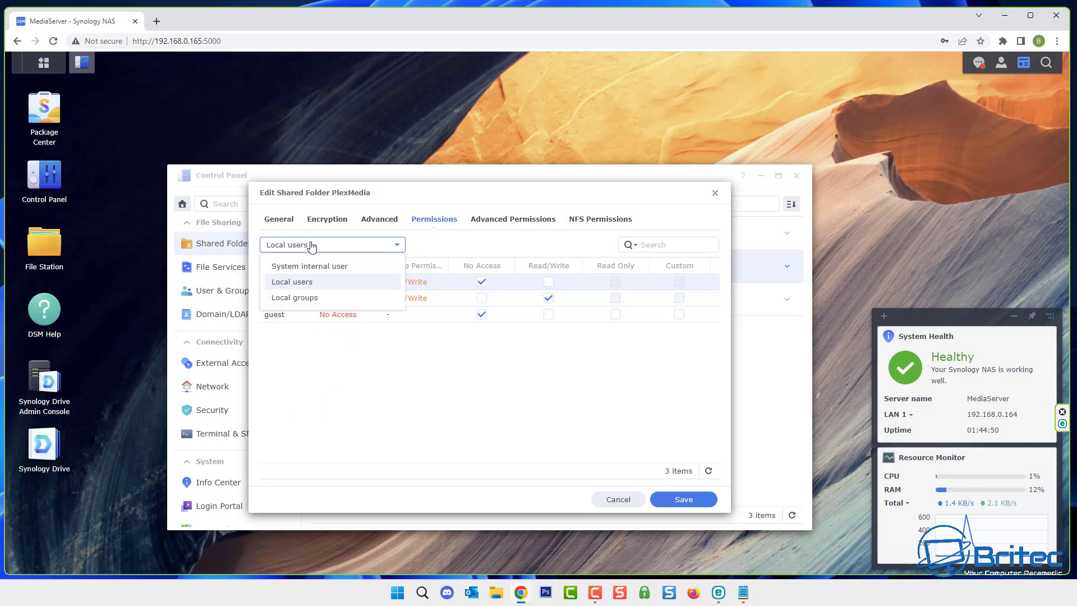
left_click(303, 269)
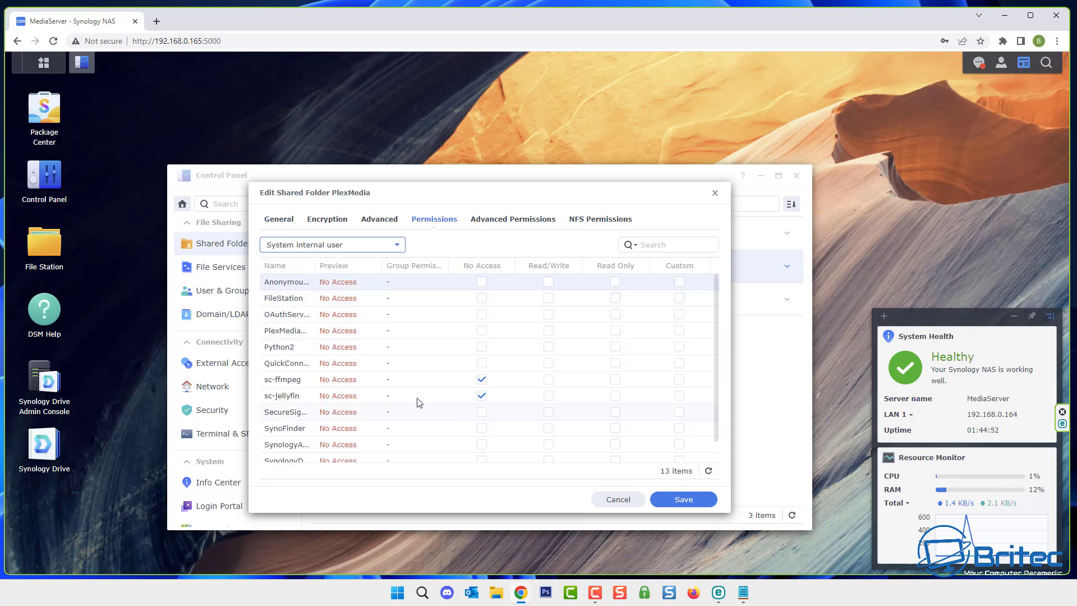
left_click(278, 384)
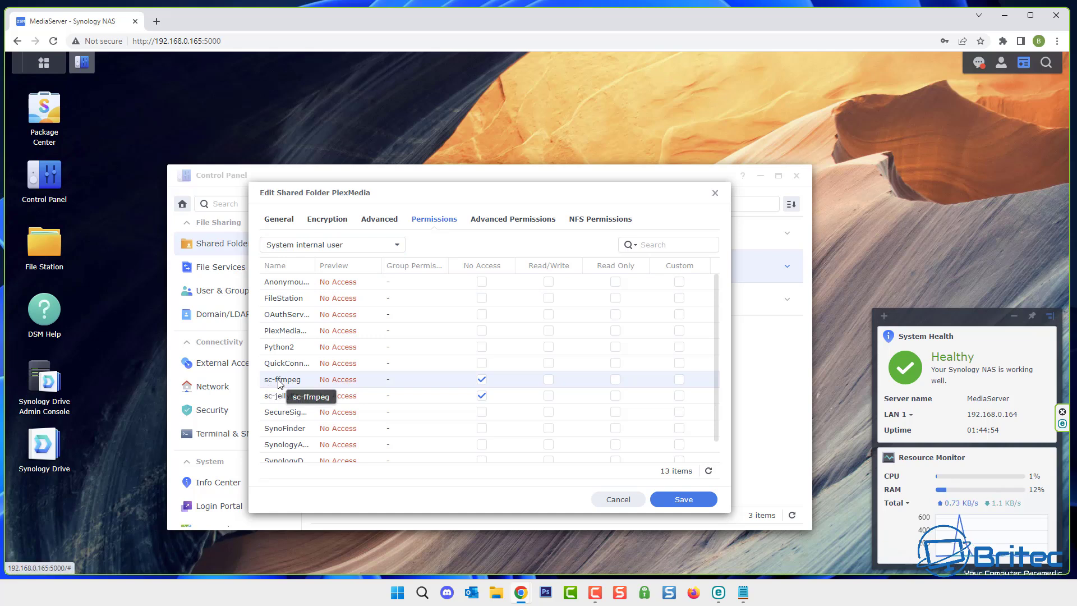